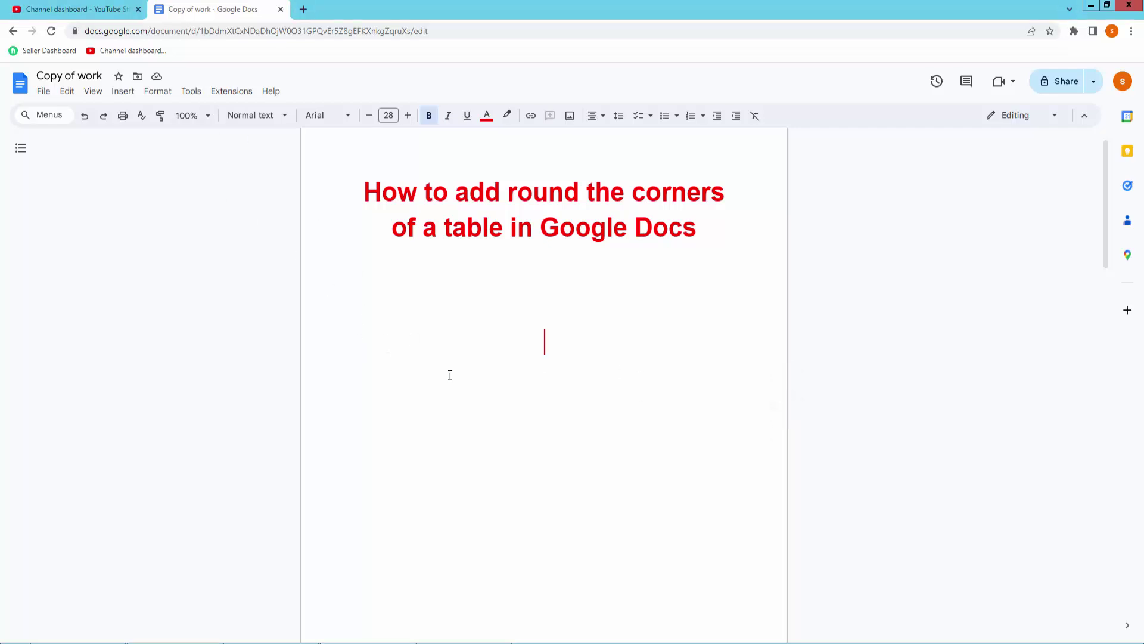
# Create a new blank drawing via Insert > Drawing > New.
pyautogui.click(131, 93)
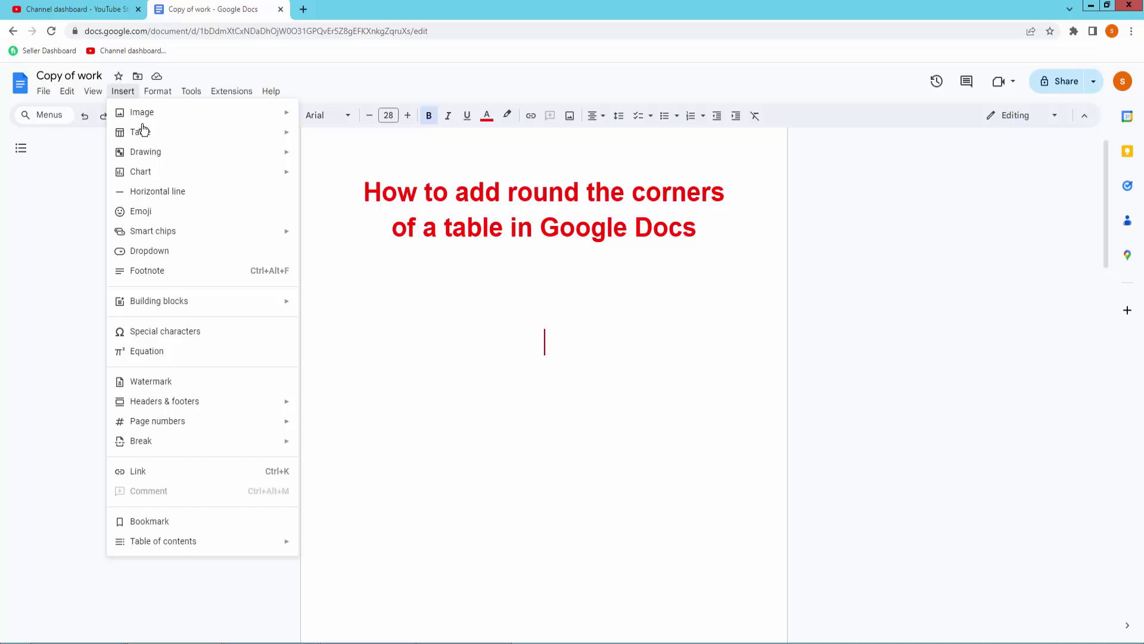
pyautogui.moveTo(179, 152)
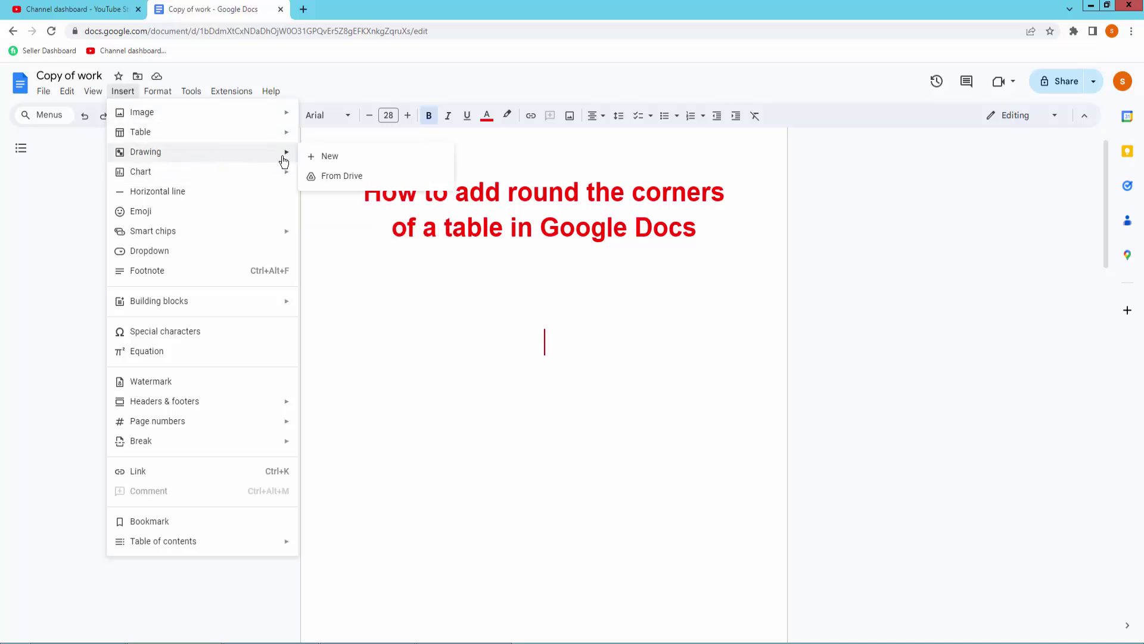
pyautogui.click(331, 157)
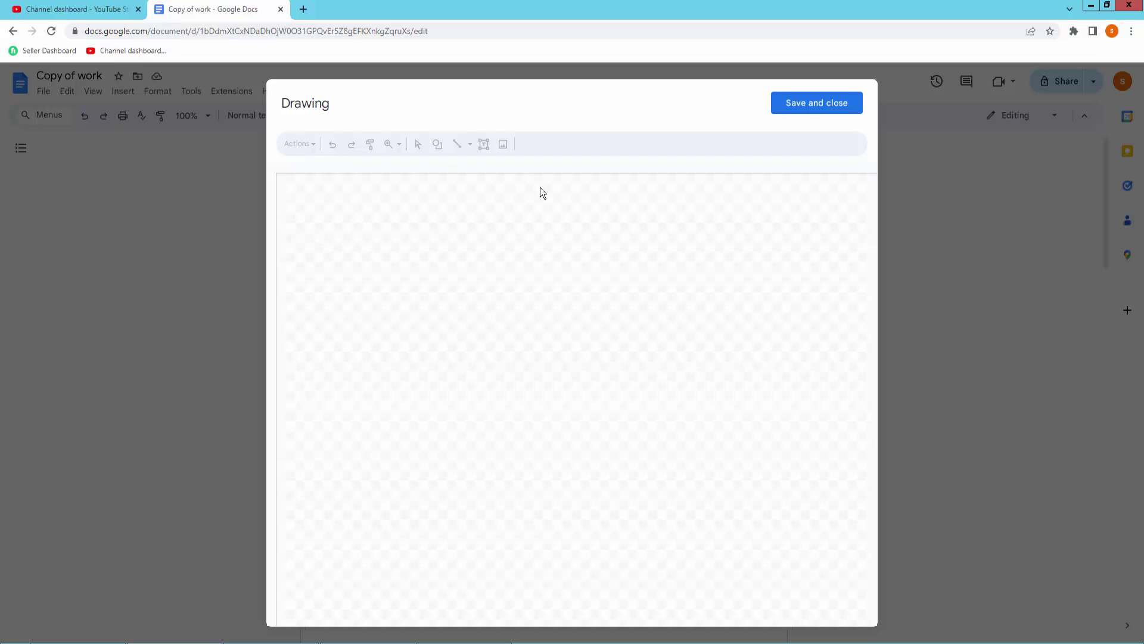
# Draw a wide rounded-rectangle shape across the drawing canvas.
pyautogui.click(438, 149)
pyautogui.moveTo(465, 167)
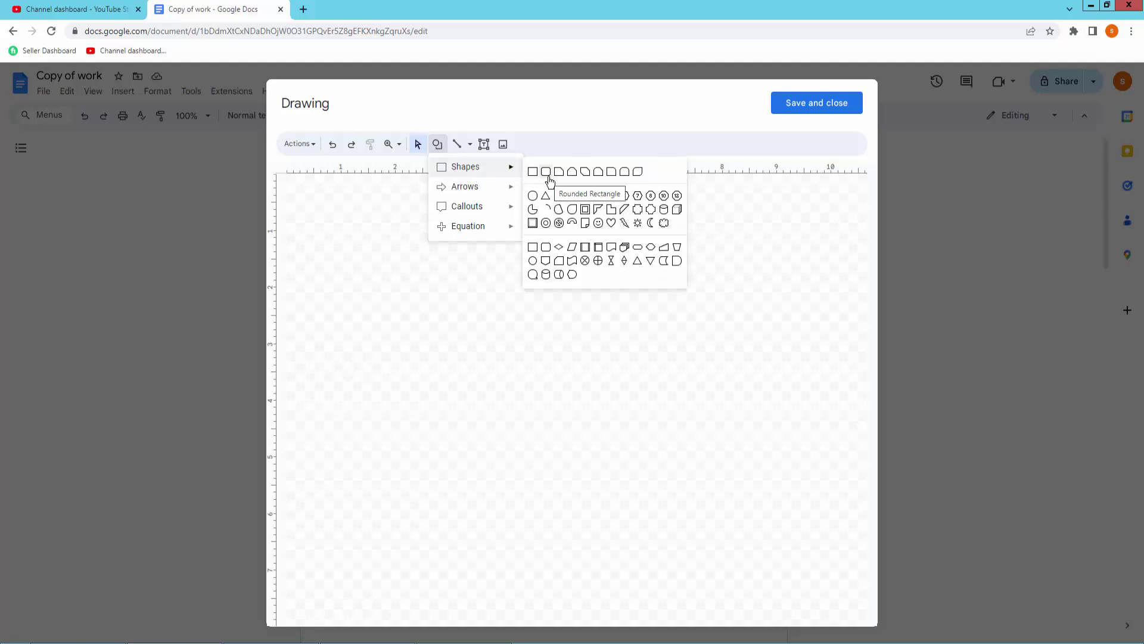
pyautogui.click(547, 172)
pyautogui.moveTo(398, 248); pyautogui.dragTo(439, 289)
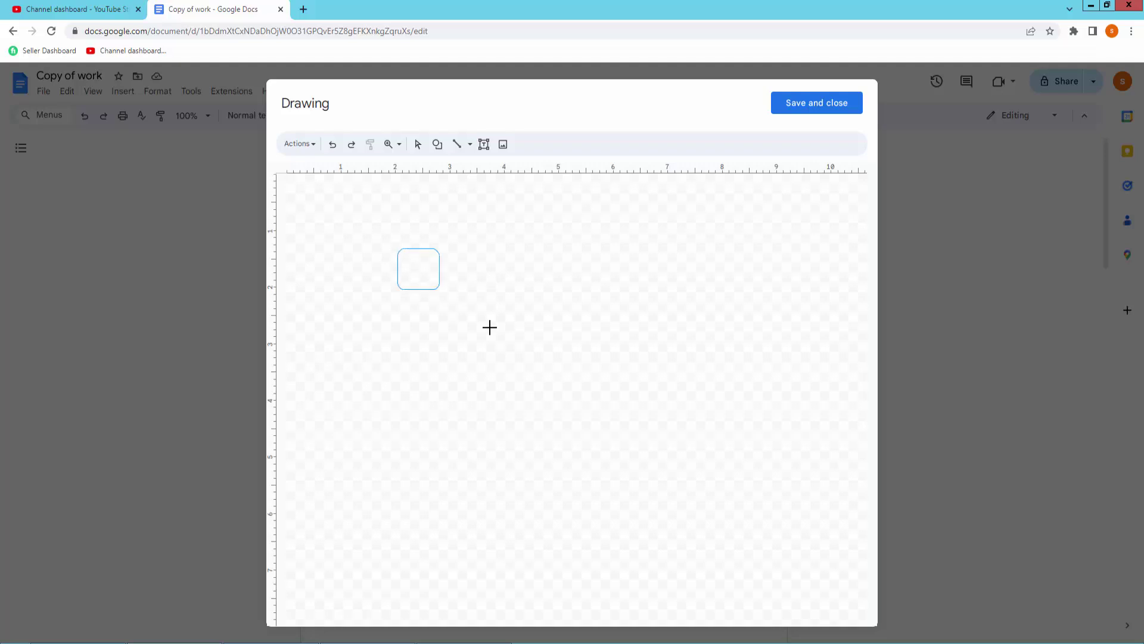
pyautogui.moveTo(489, 327); pyautogui.dragTo(660, 356)
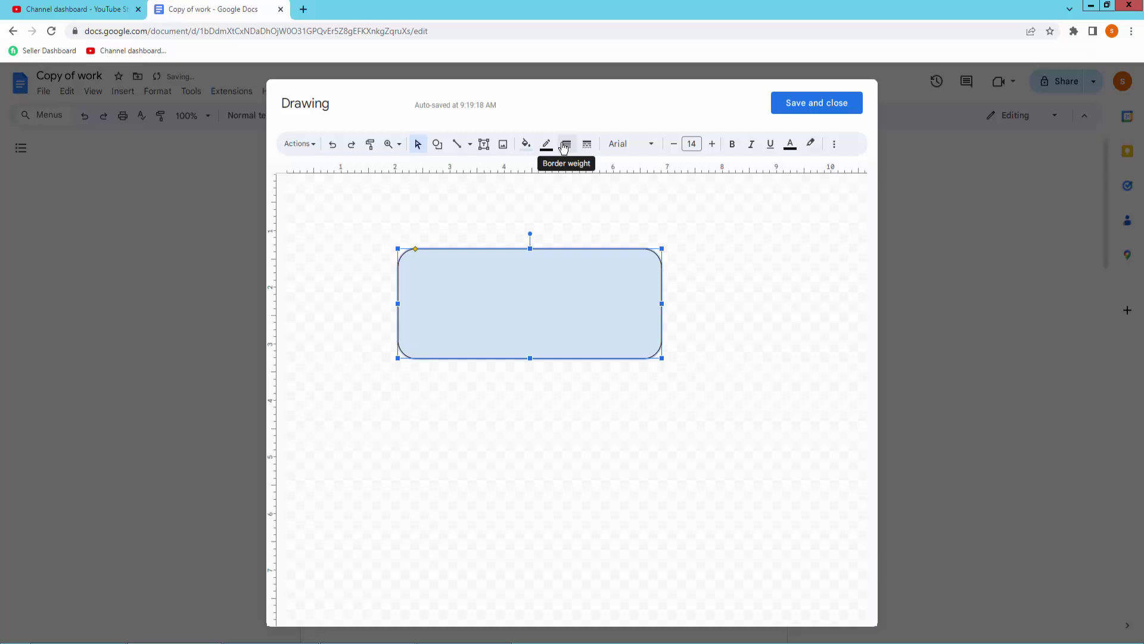
# Give the rounded rectangle a 4px red outline.
pyautogui.click(565, 146)
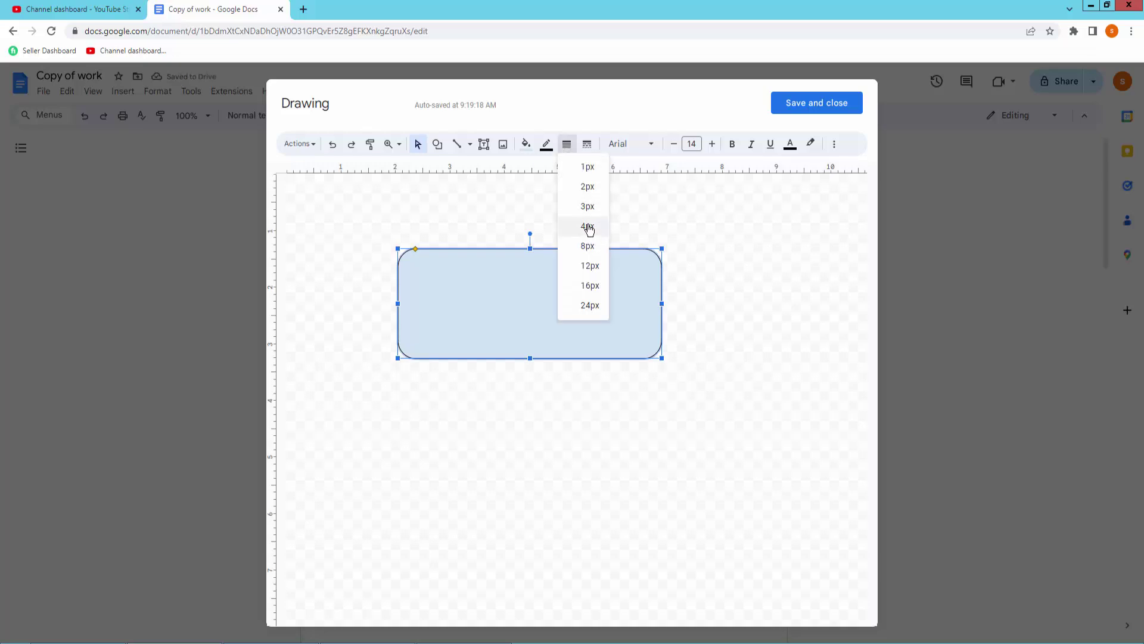
pyautogui.click(587, 227)
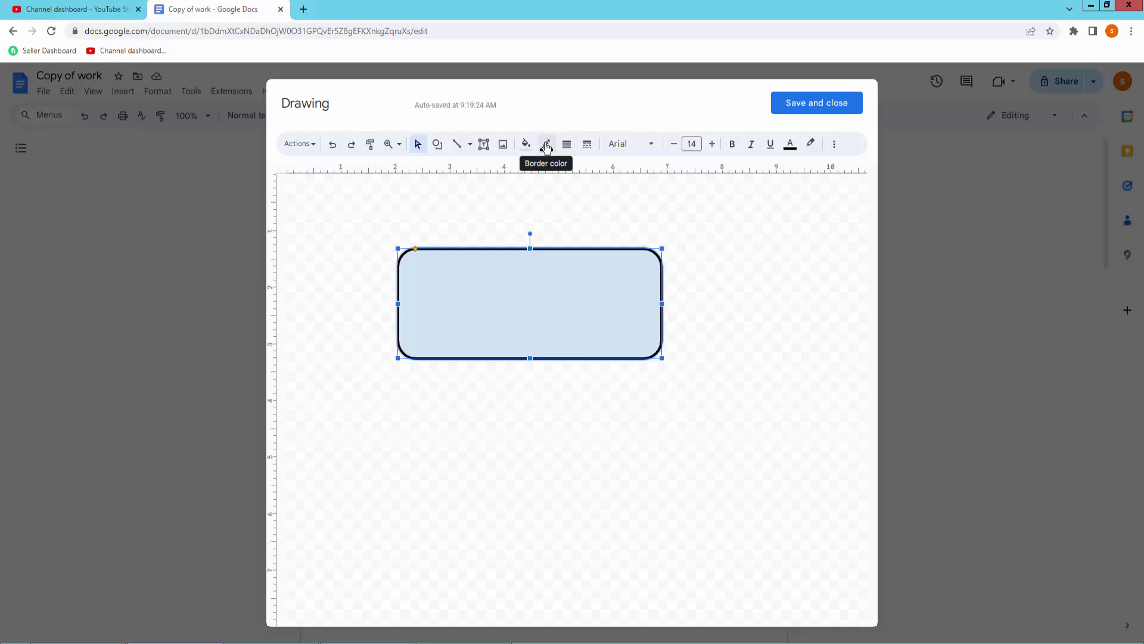
pyautogui.click(546, 146)
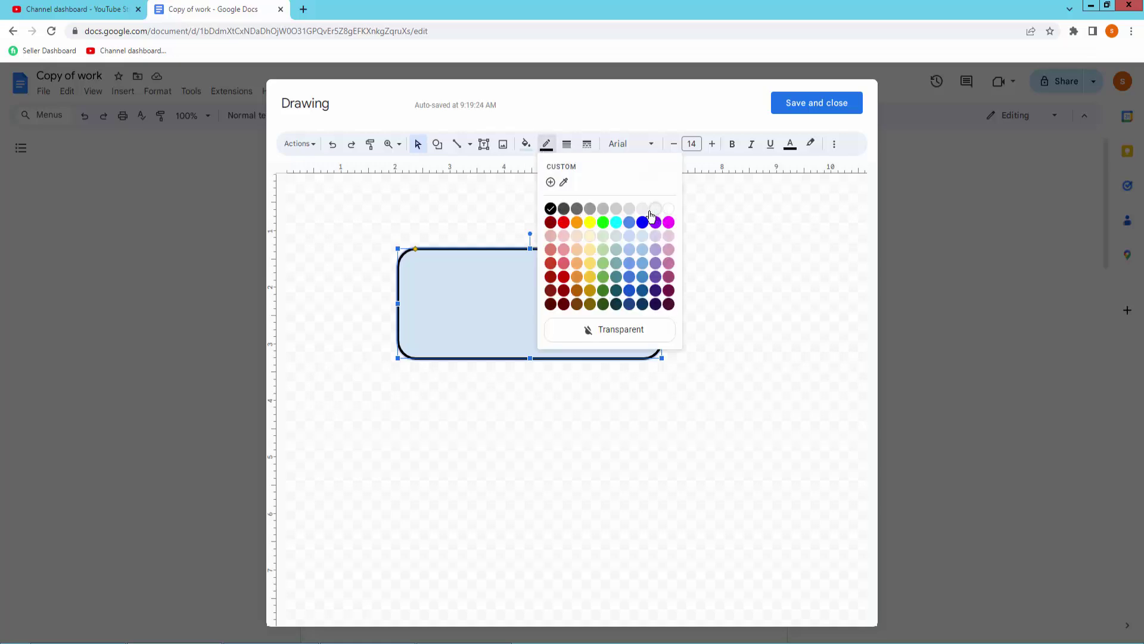
pyautogui.click(563, 222)
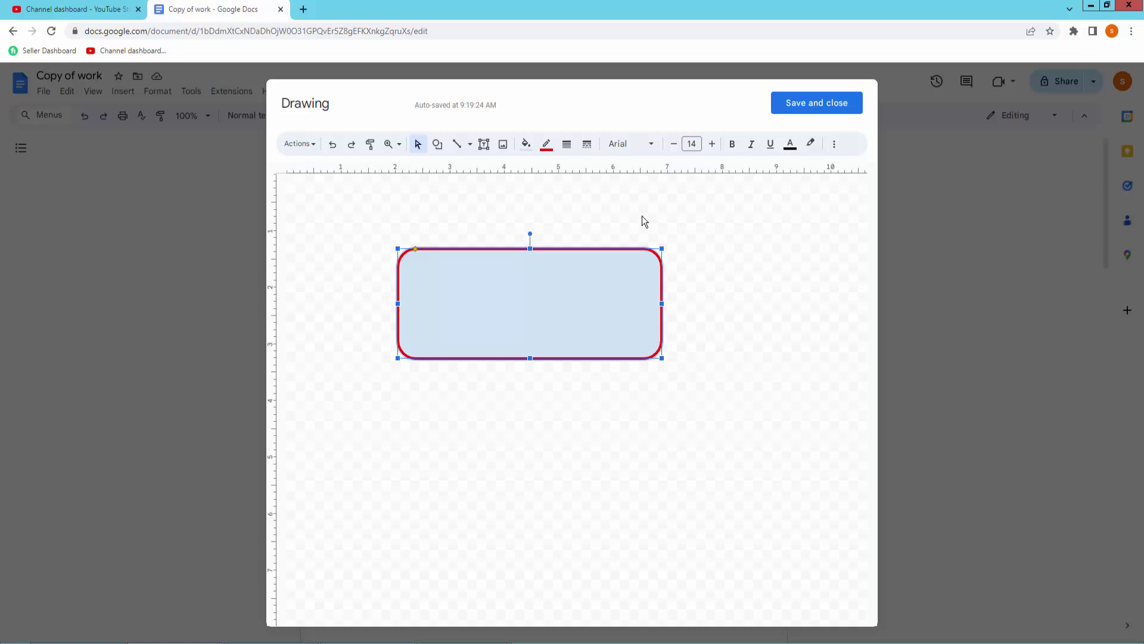
# Make the rounded rectangle's fill transparent.
pyautogui.click(642, 216)
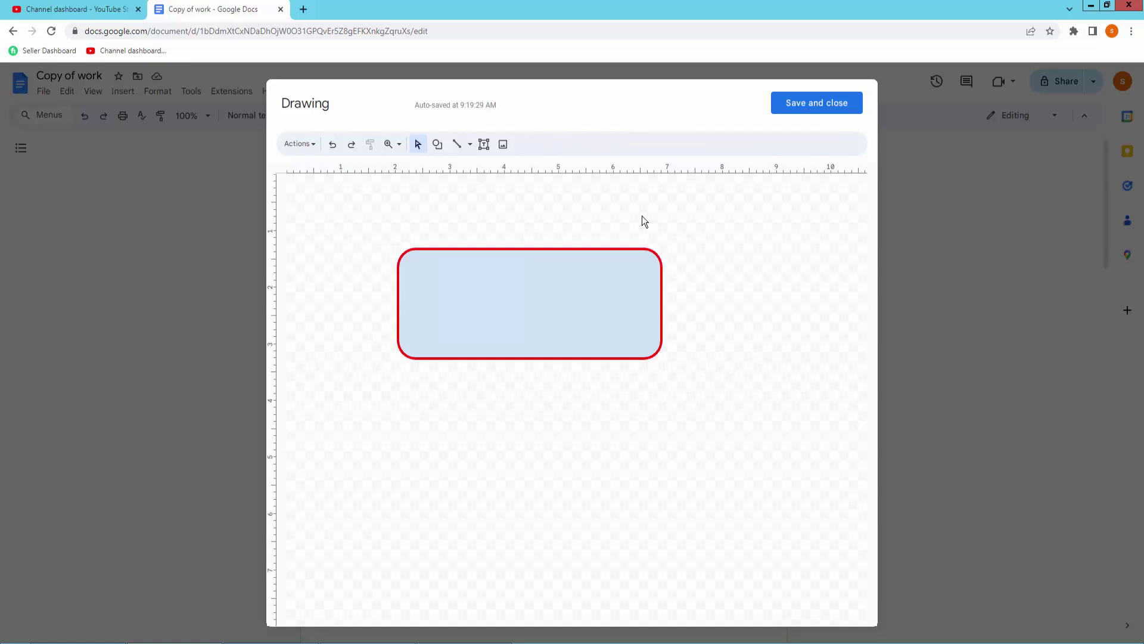
pyautogui.click(518, 288)
pyautogui.click(526, 143)
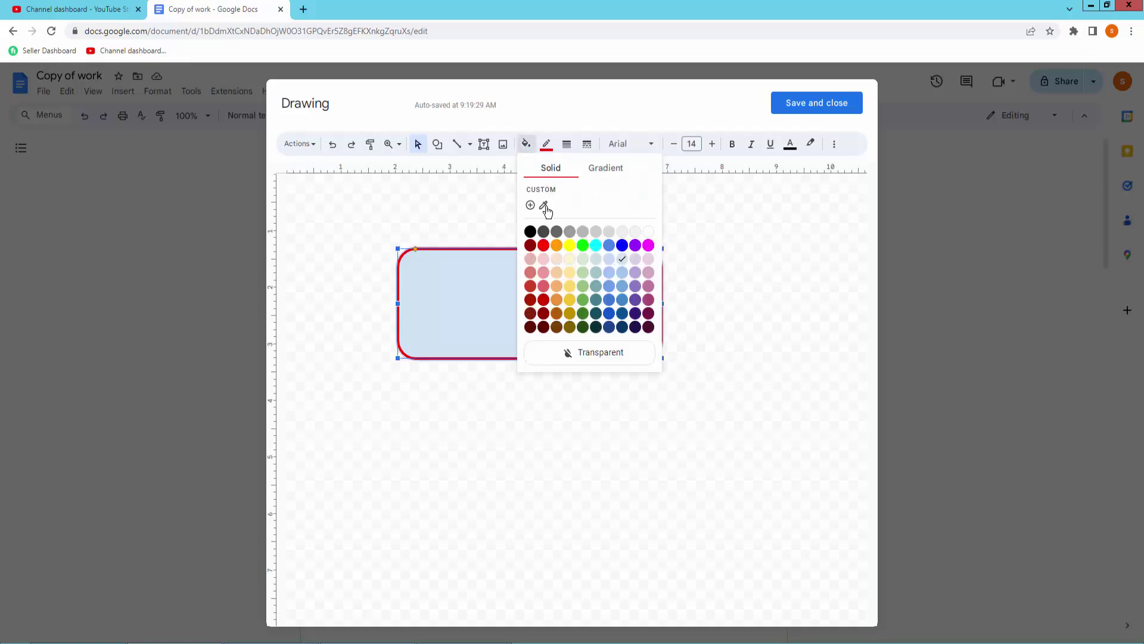
pyautogui.click(594, 354)
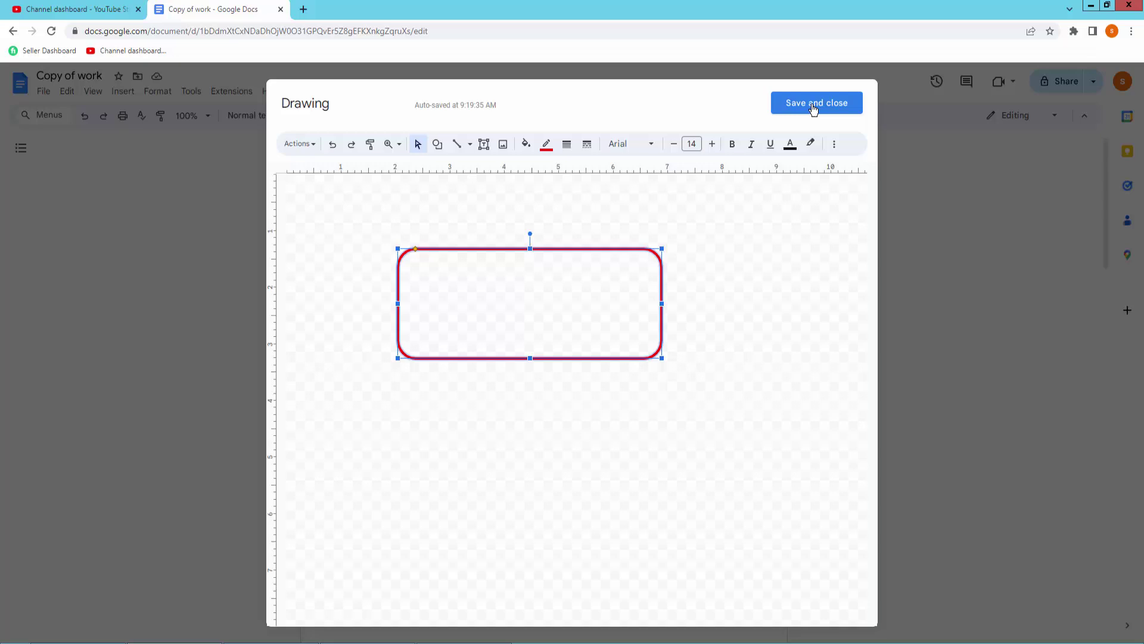
# Save the drawing into the document and set it to float in front of text.
pyautogui.click(813, 106)
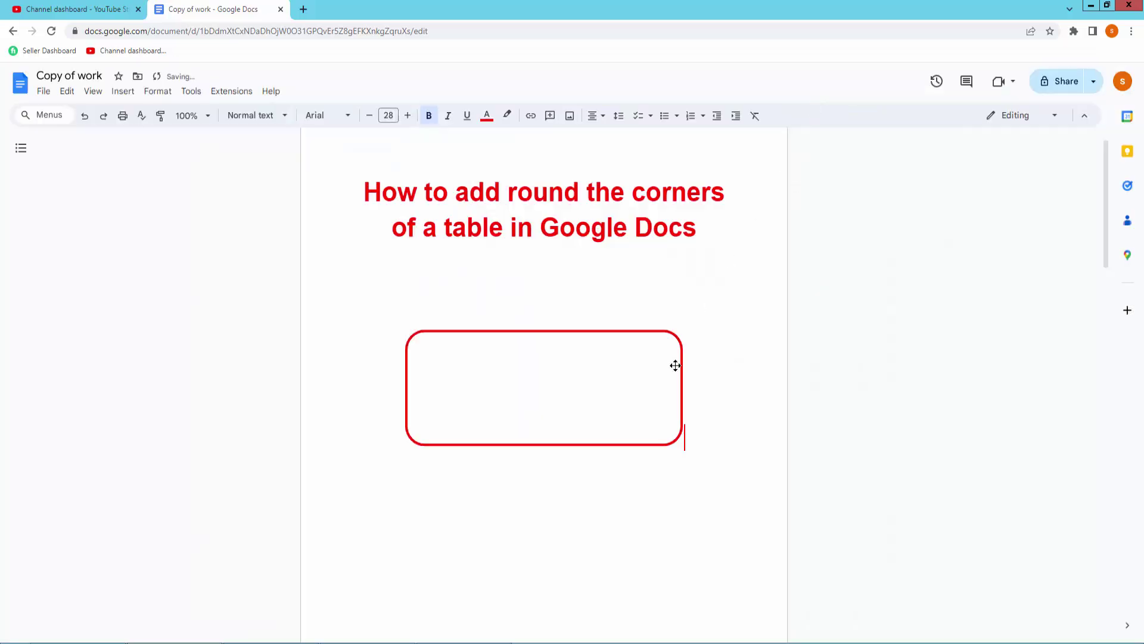
pyautogui.click(506, 330)
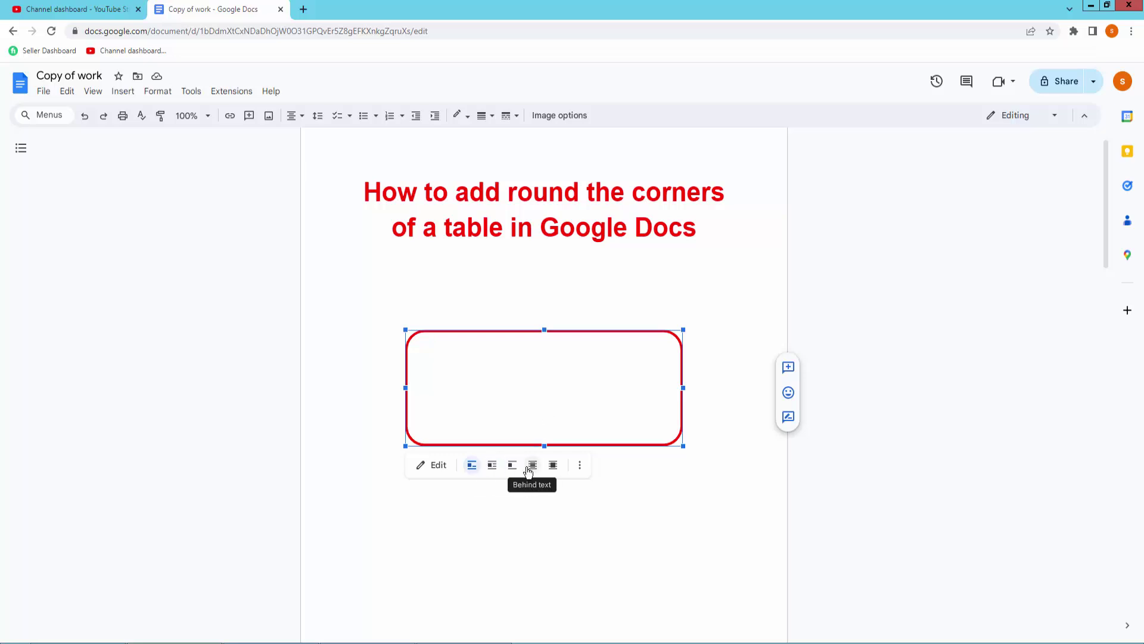
pyautogui.click(554, 469)
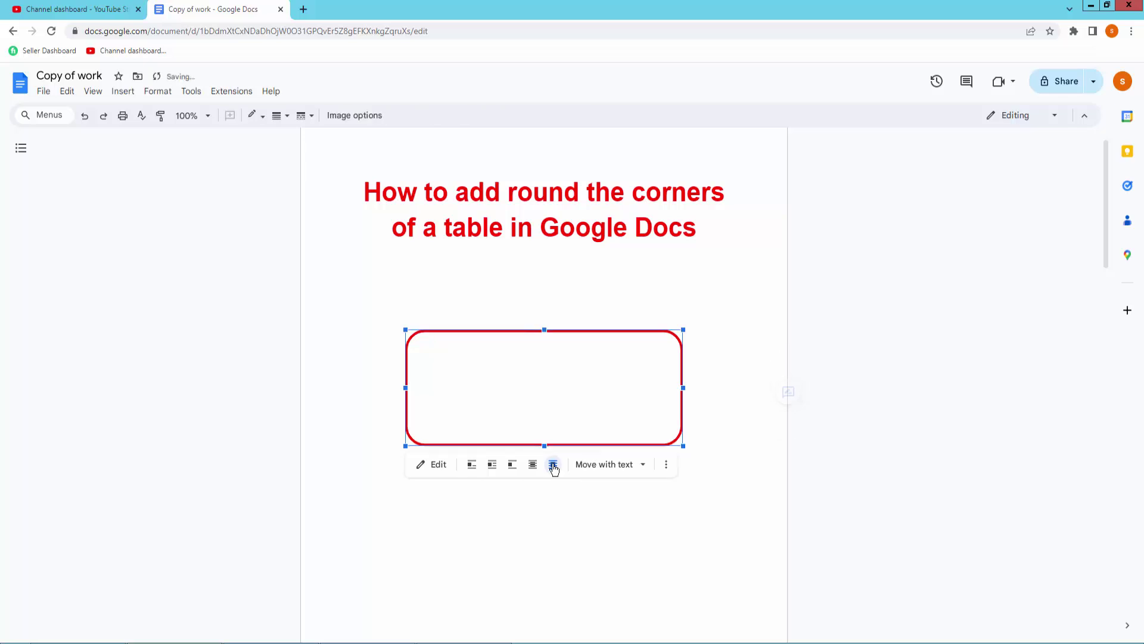
pyautogui.click(563, 522)
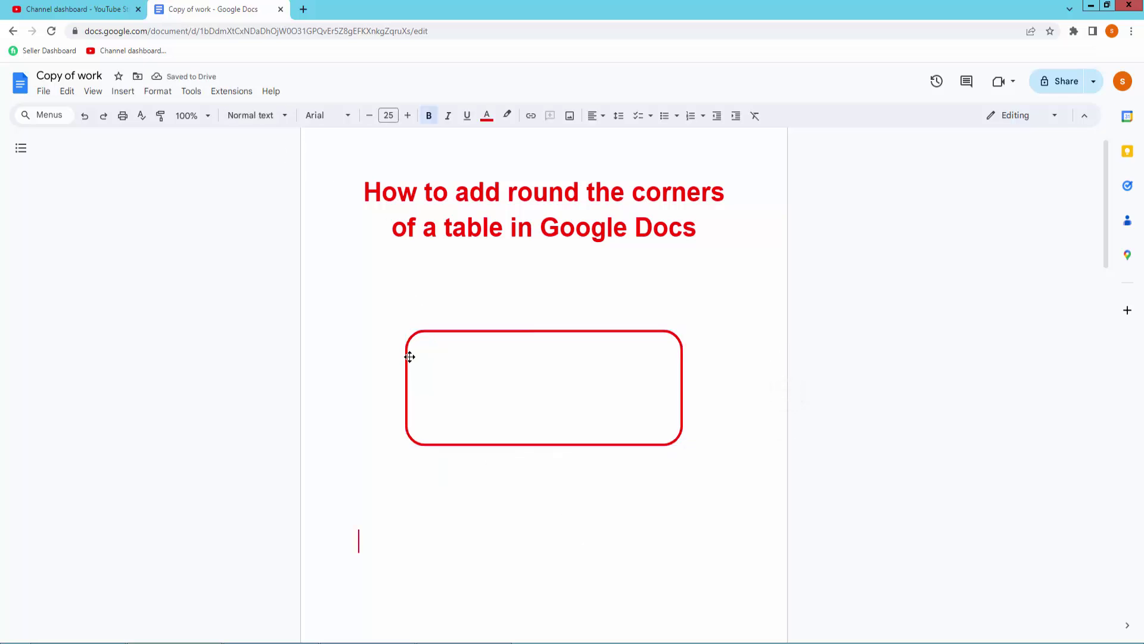
# Move the red box lower on the page, leaving the cursor on the empty line under the heading.
pyautogui.click(438, 364)
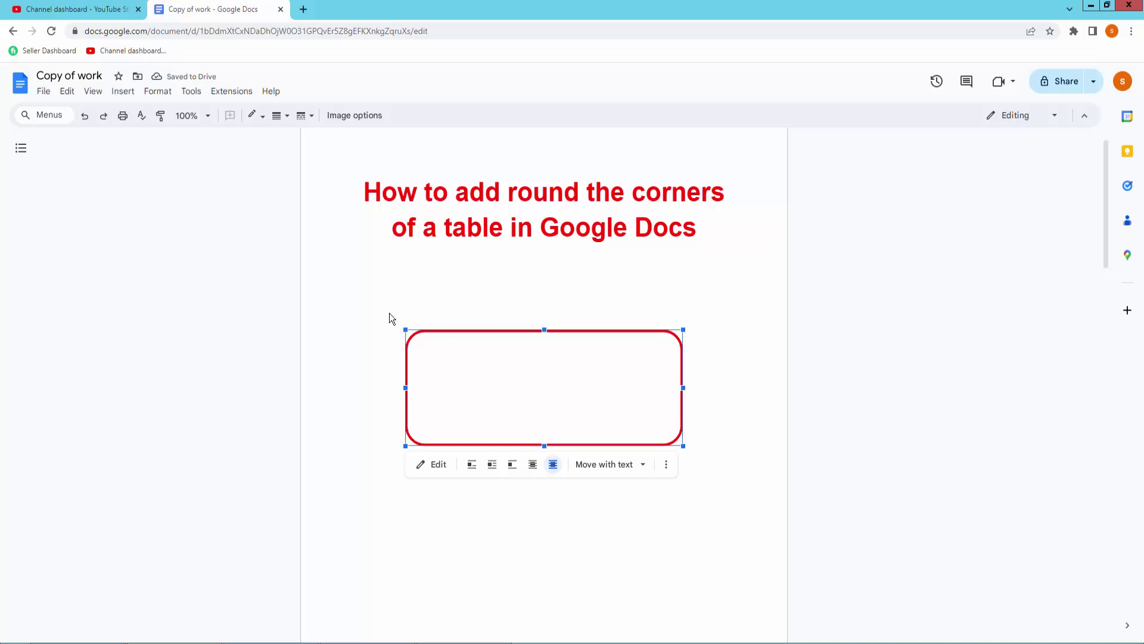
pyautogui.moveTo(447, 346); pyautogui.dragTo(485, 419)
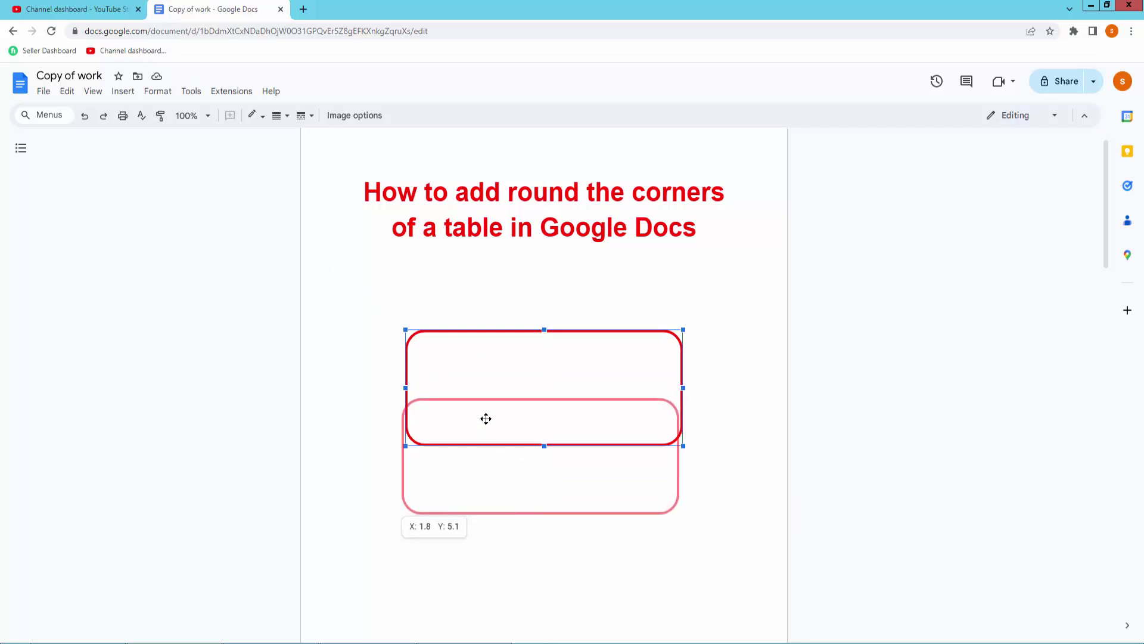
pyautogui.click(405, 281)
pyautogui.click(123, 92)
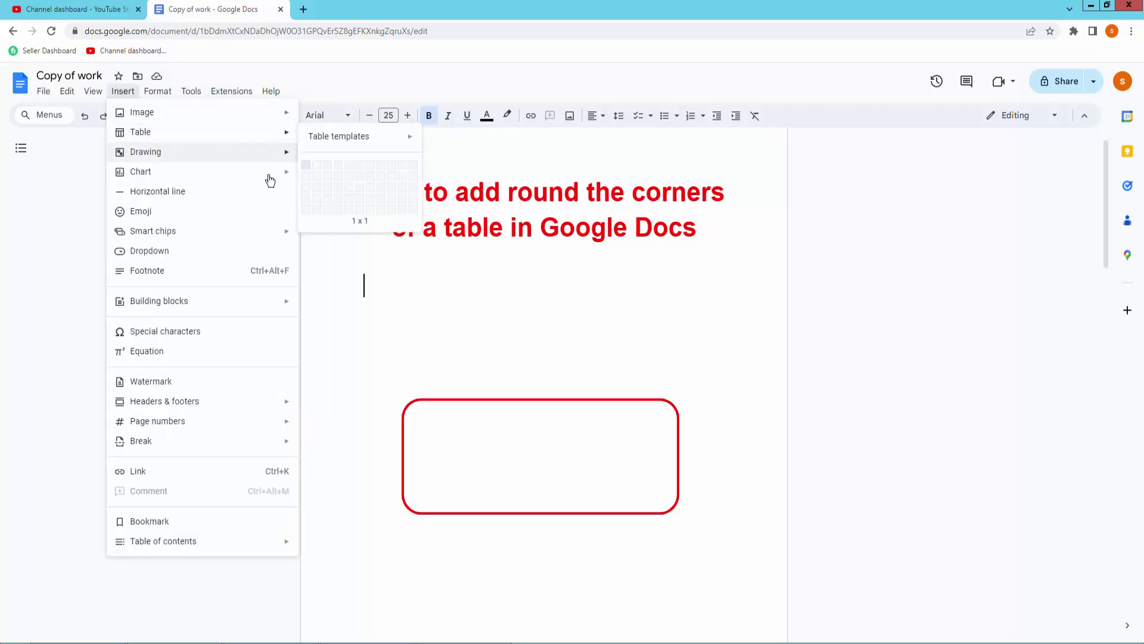
pyautogui.moveTo(140, 131)
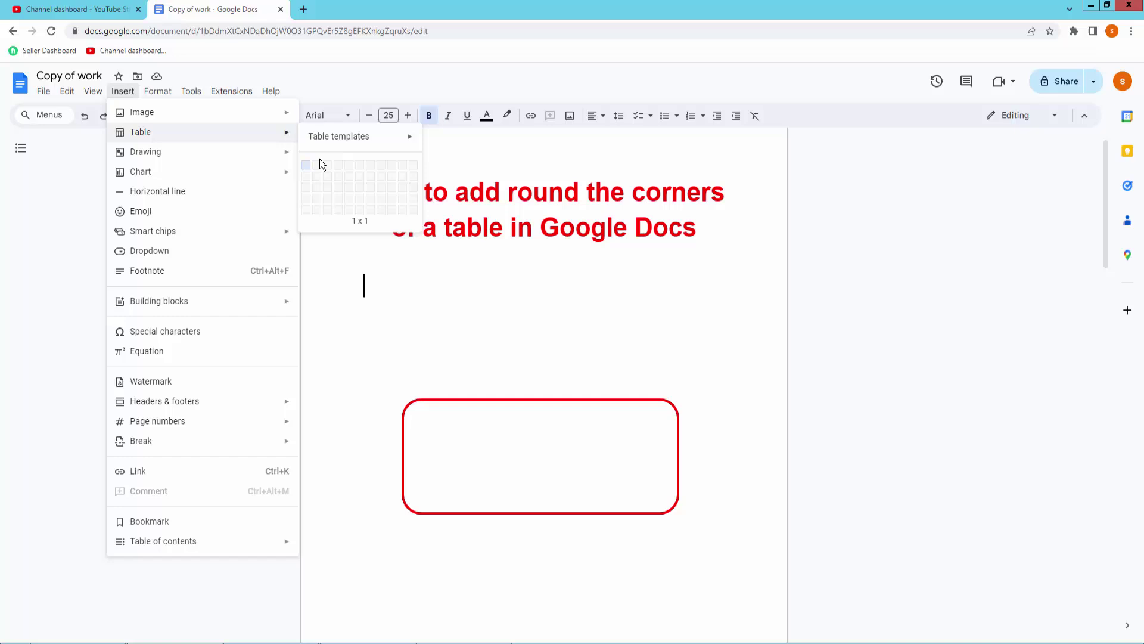
# Insert a 4-column by 3-row table under the heading.
pyautogui.click(336, 188)
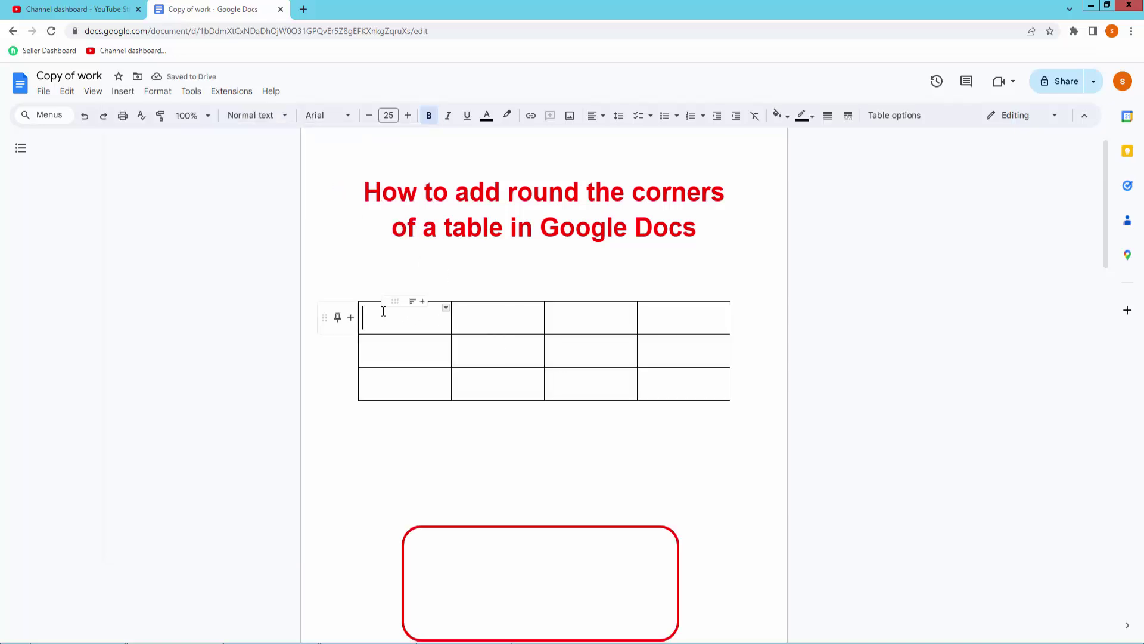
# Select all four top border segments, the left border and all four bottom border segments of the table.
pyautogui.scroll(-1, 516, 496)
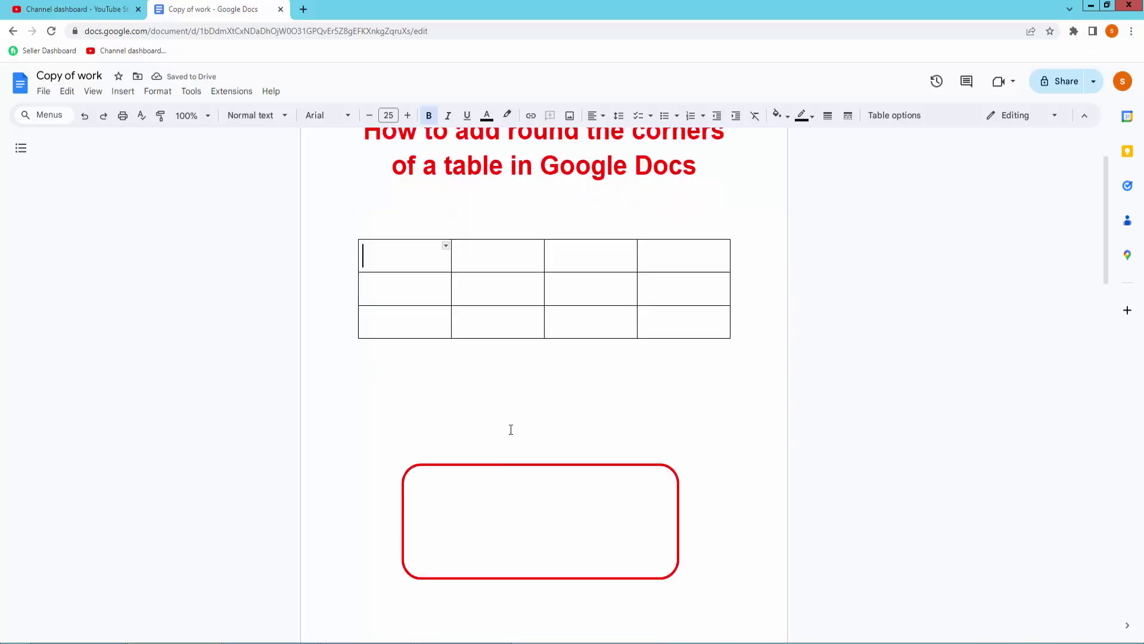
pyautogui.scroll(1, 511, 429)
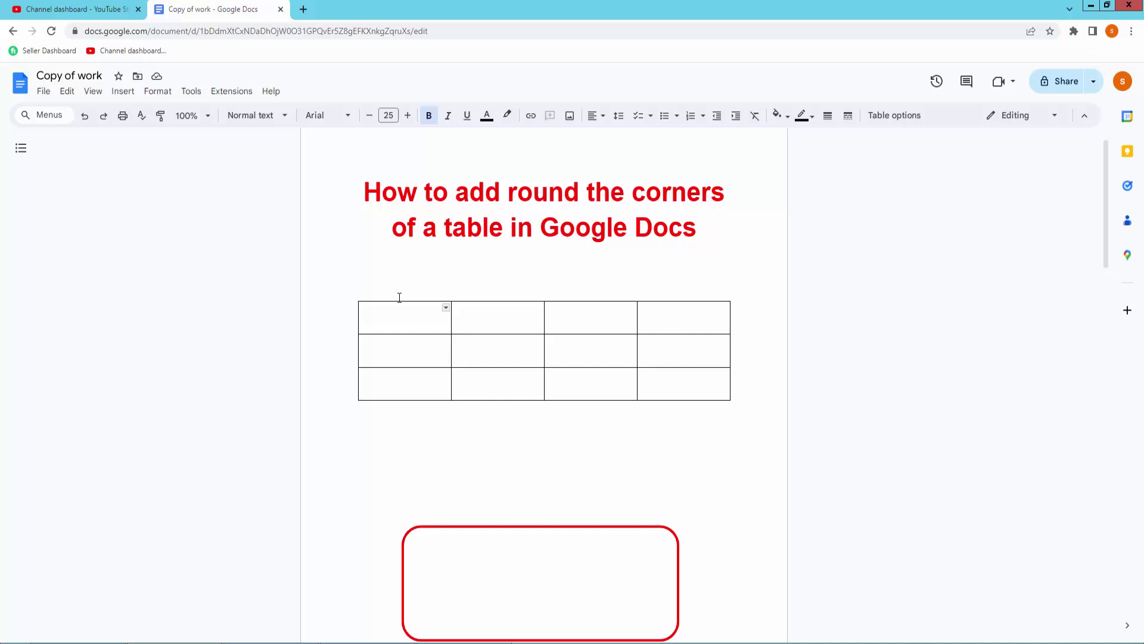
pyautogui.moveTo(478, 302)
pyautogui.click(463, 301)
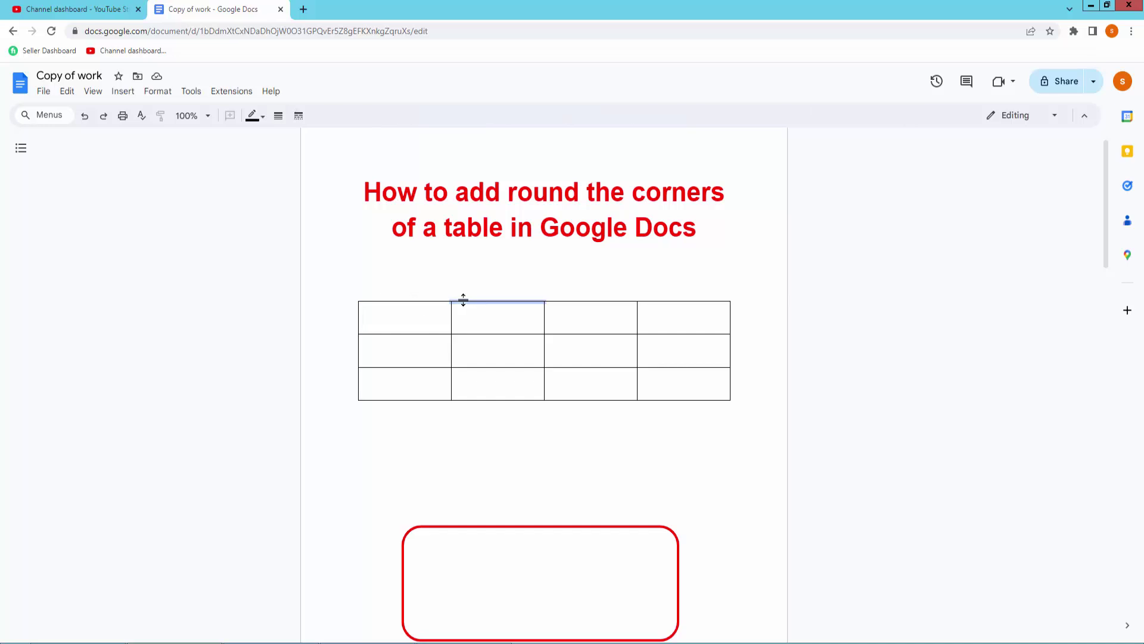
pyautogui.keyDown('shift'); pyautogui.click(557, 301); pyautogui.keyUp('shift')
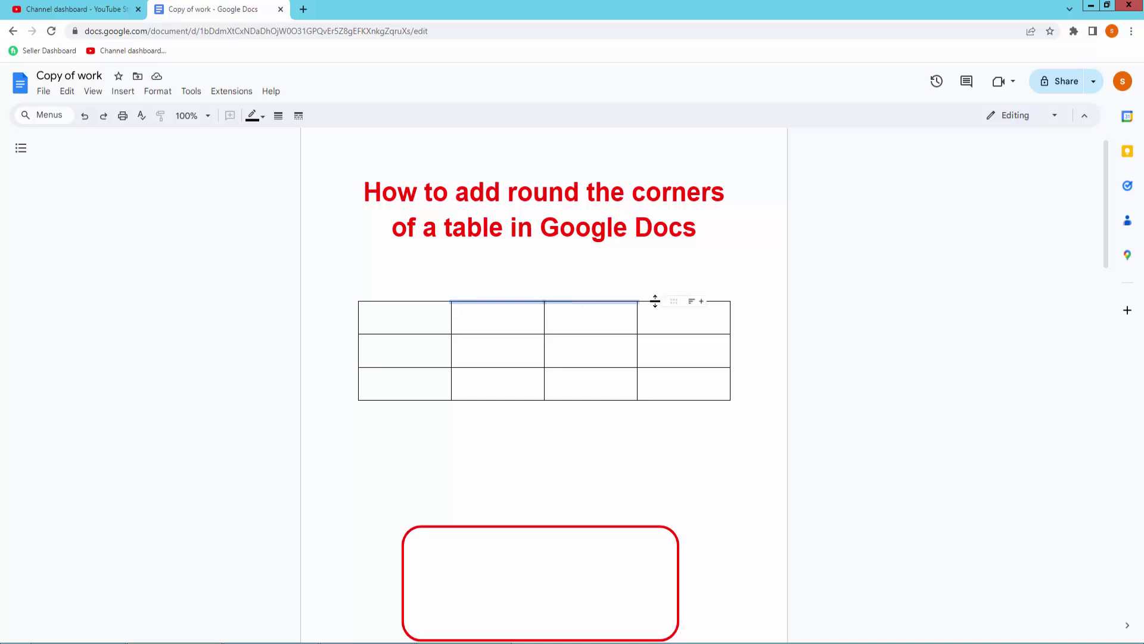
pyautogui.keyDown('shift'); pyautogui.click(651, 301); pyautogui.keyUp('shift')
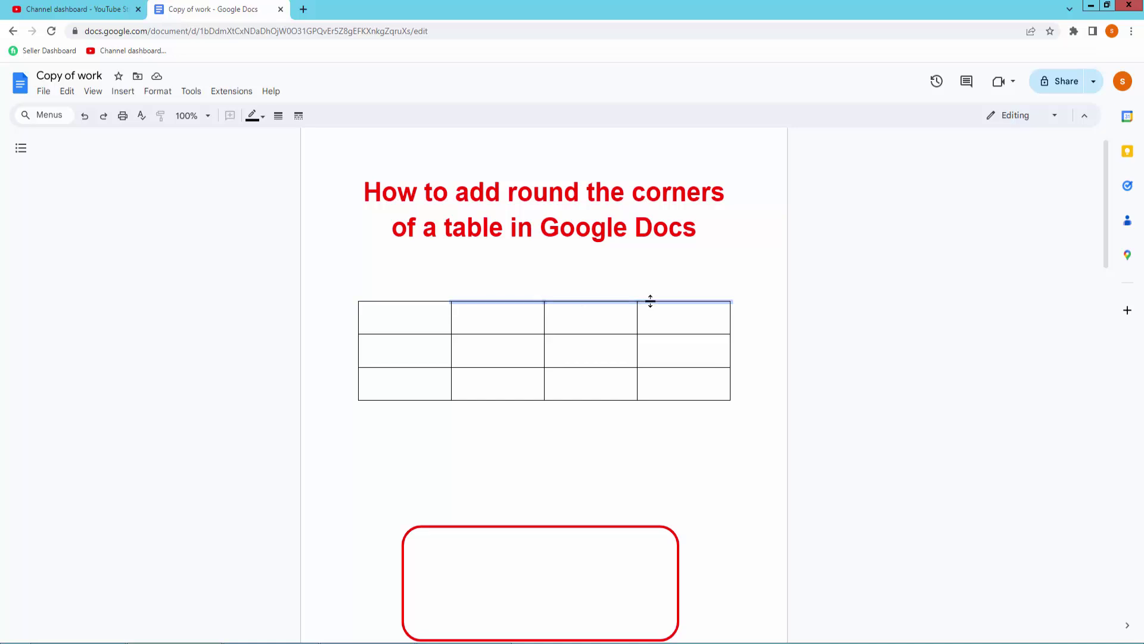
pyautogui.keyDown('shift'); pyautogui.click(373, 301); pyautogui.keyUp('shift')
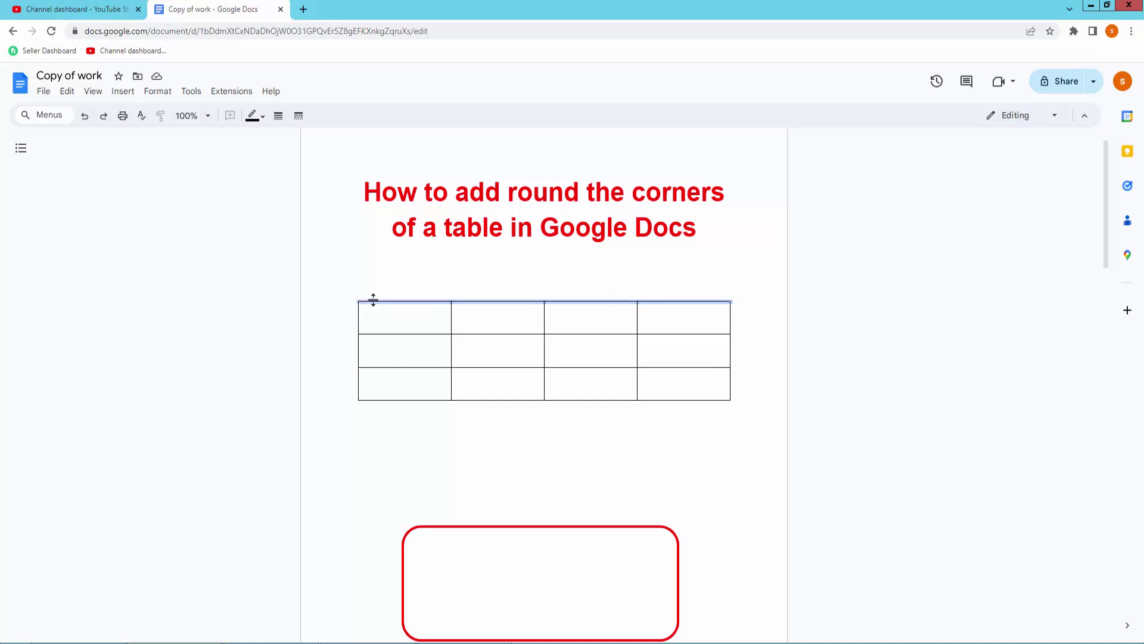
pyautogui.keyDown('shift'); pyautogui.click(359, 346); pyautogui.keyUp('shift')
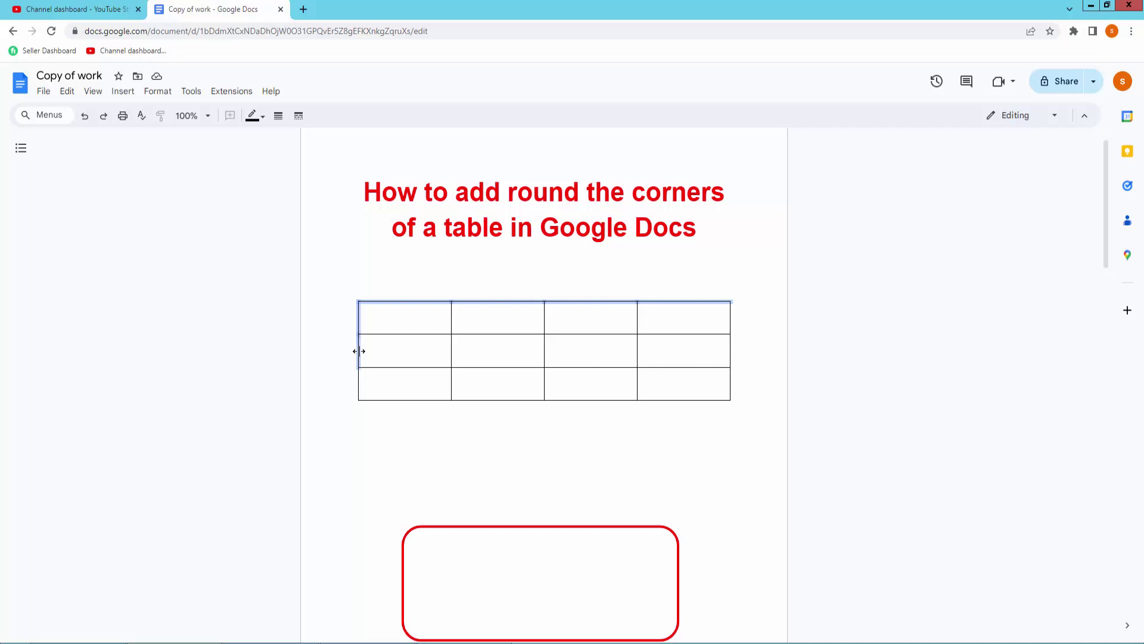
pyautogui.keyDown('shift'); pyautogui.click(398, 400); pyautogui.keyUp('shift')
pyautogui.keyDown('shift'); pyautogui.click(510, 400); pyautogui.keyUp('shift')
pyautogui.keyDown('shift'); pyautogui.click(587, 400); pyautogui.keyUp('shift')
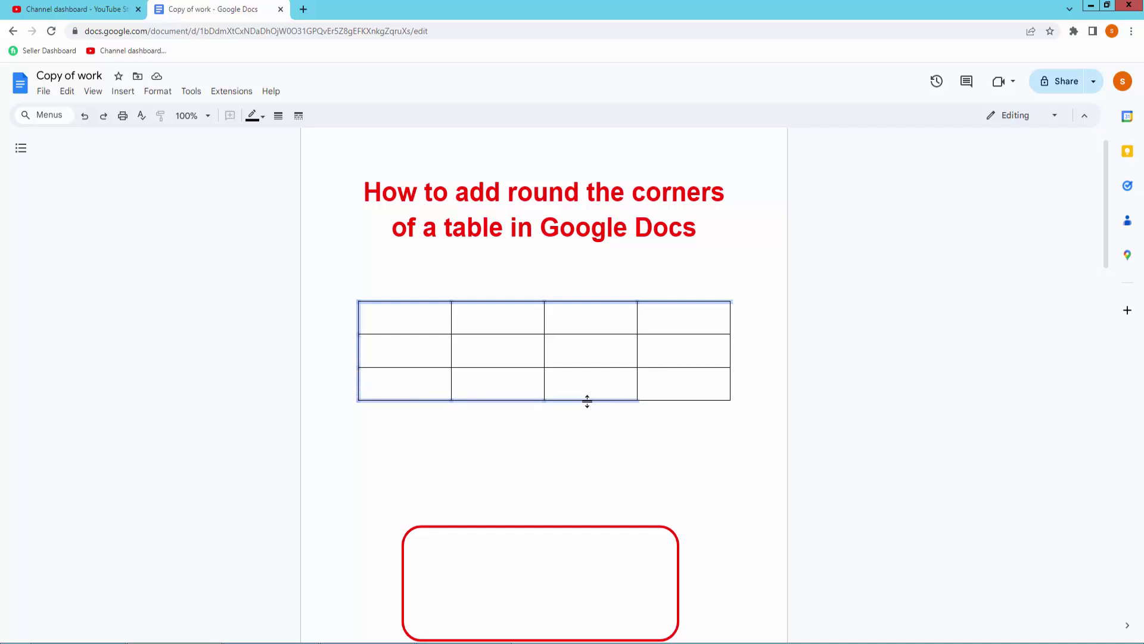
pyautogui.keyDown('shift'); pyautogui.click(692, 400); pyautogui.keyUp('shift')
# Add the right border to the selection and color the whole outer border white.
pyautogui.keyDown('shift'); pyautogui.click(730, 378); pyautogui.keyUp('shift')
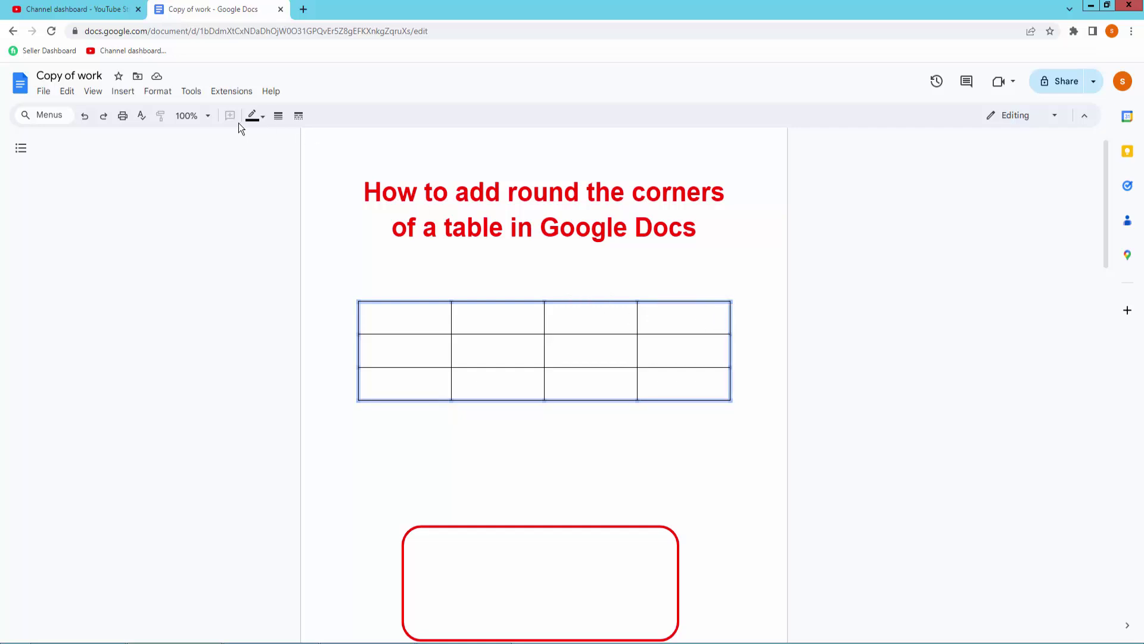
pyautogui.click(255, 119)
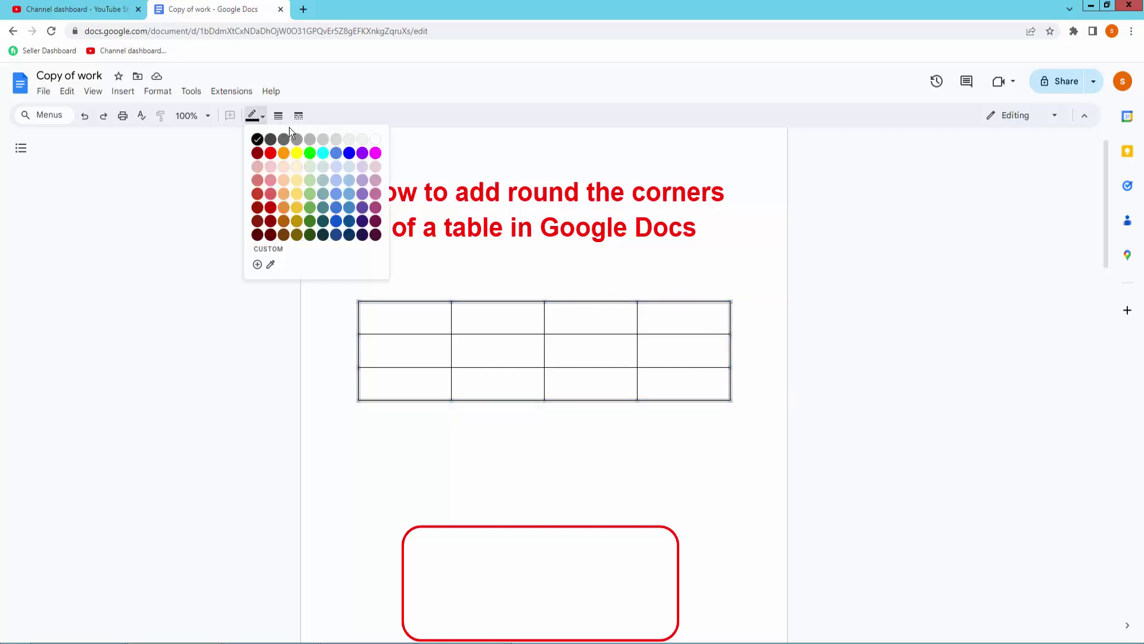
pyautogui.click(375, 140)
pyautogui.click(510, 264)
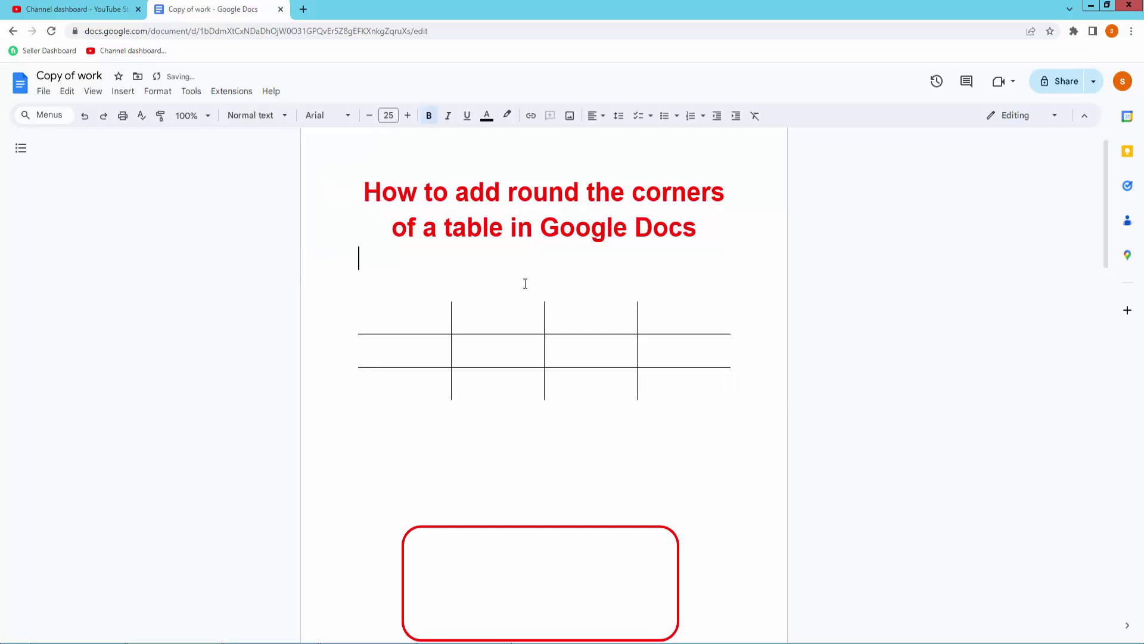
# Set every table cell's border width to 3pt, after briefly trying 4.5pt.
pyautogui.moveTo(391, 316)
pyautogui.keyDown('shift'); pyautogui.click(596, 374); pyautogui.keyUp('shift')
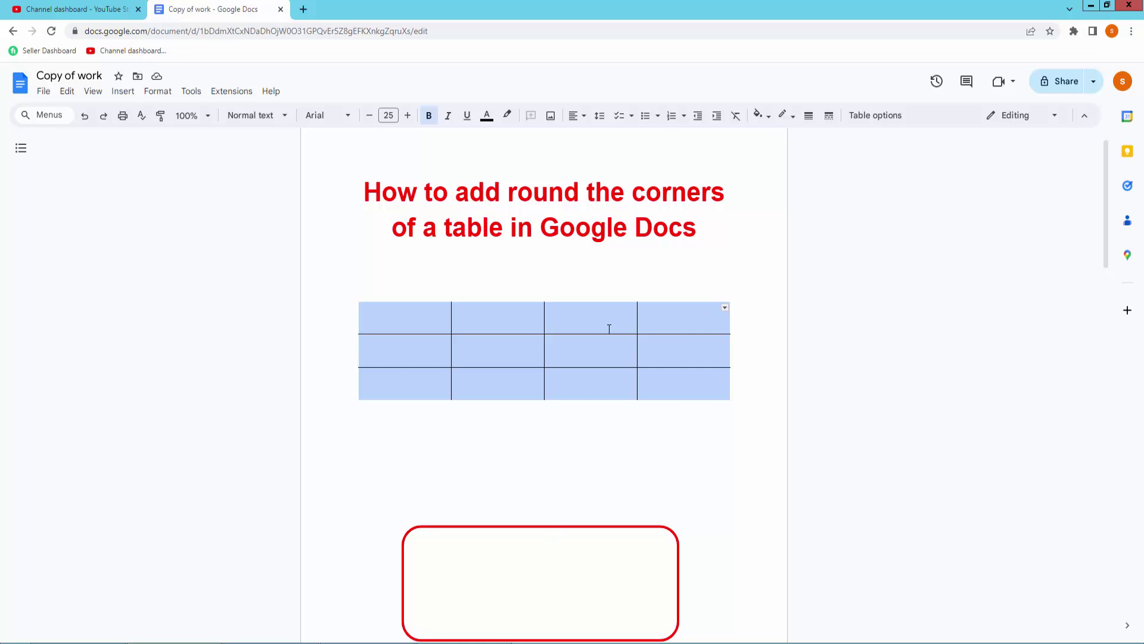
pyautogui.click(809, 117)
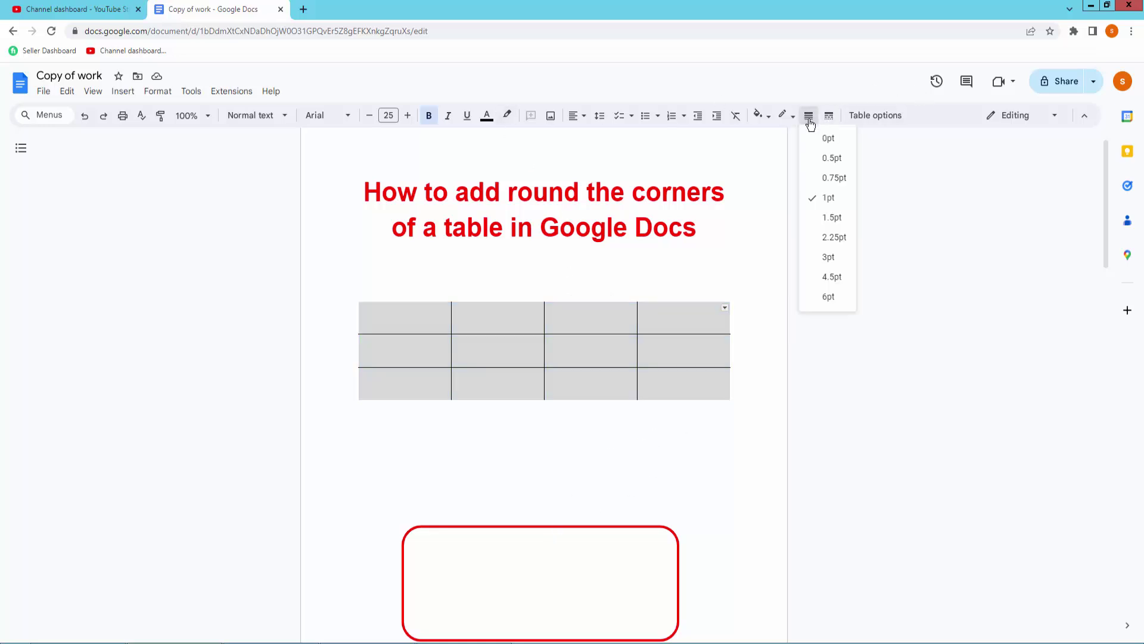
pyautogui.click(833, 278)
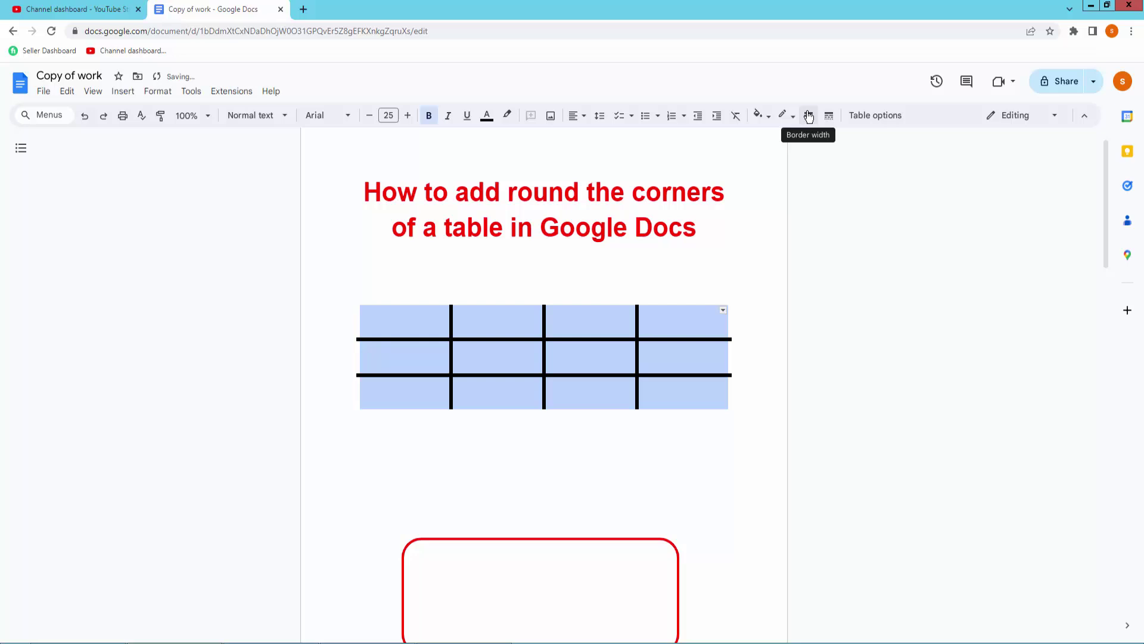
pyautogui.click(808, 115)
pyautogui.click(835, 260)
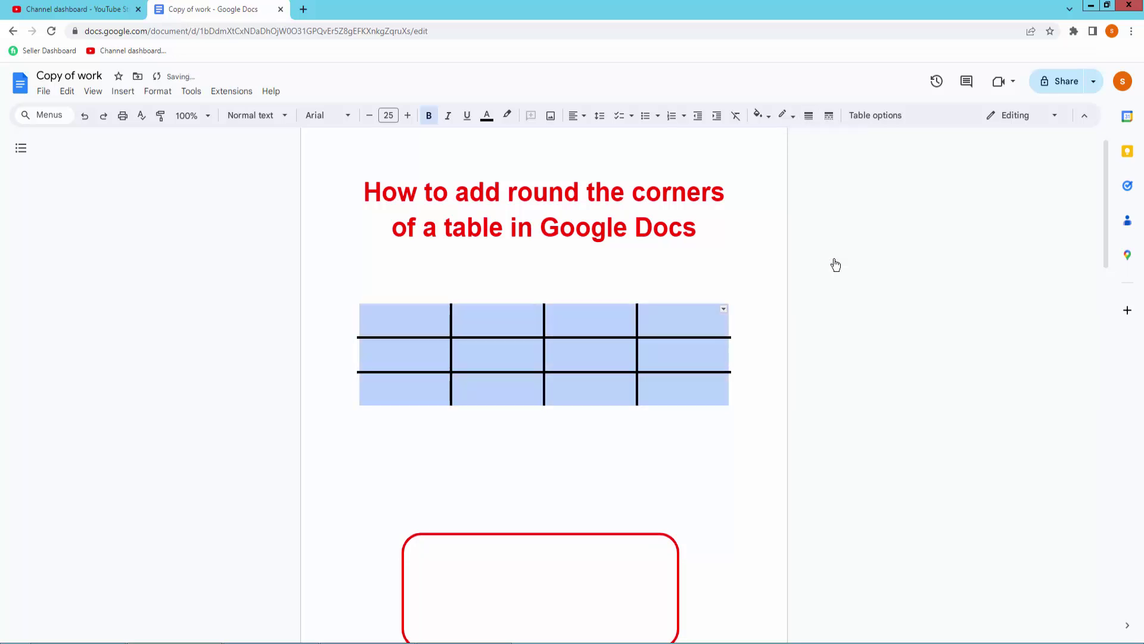
# Move the red rounded rectangle up over the table.
pyautogui.scroll(1, 766, 401)
pyautogui.scroll(-3, 761, 422)
pyautogui.click(545, 488)
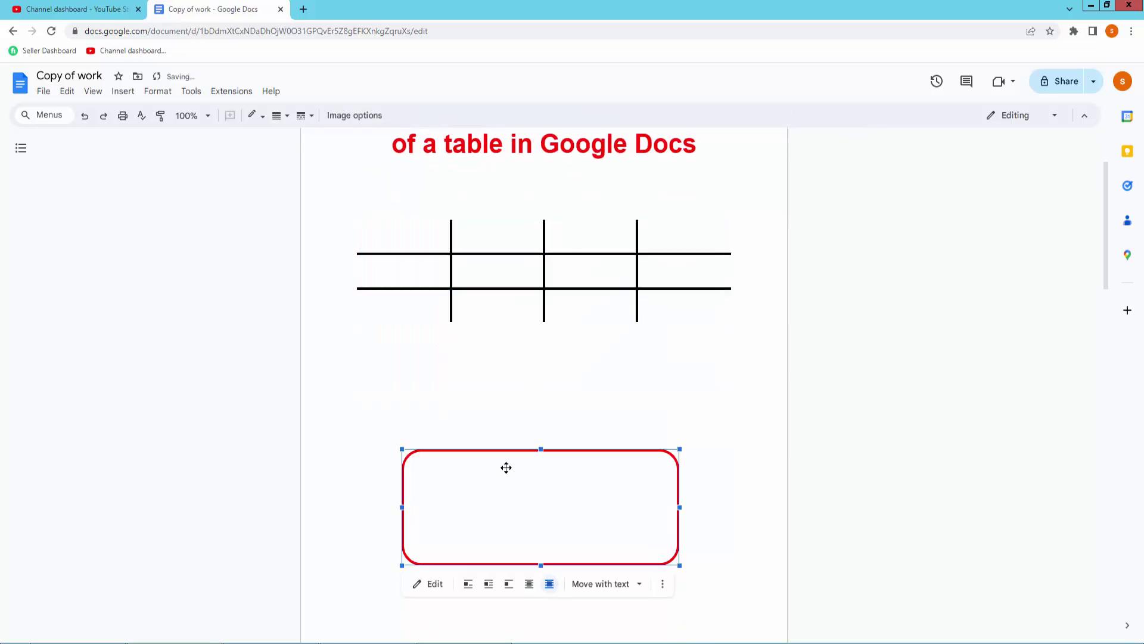
pyautogui.moveTo(517, 472); pyautogui.dragTo(590, 262)
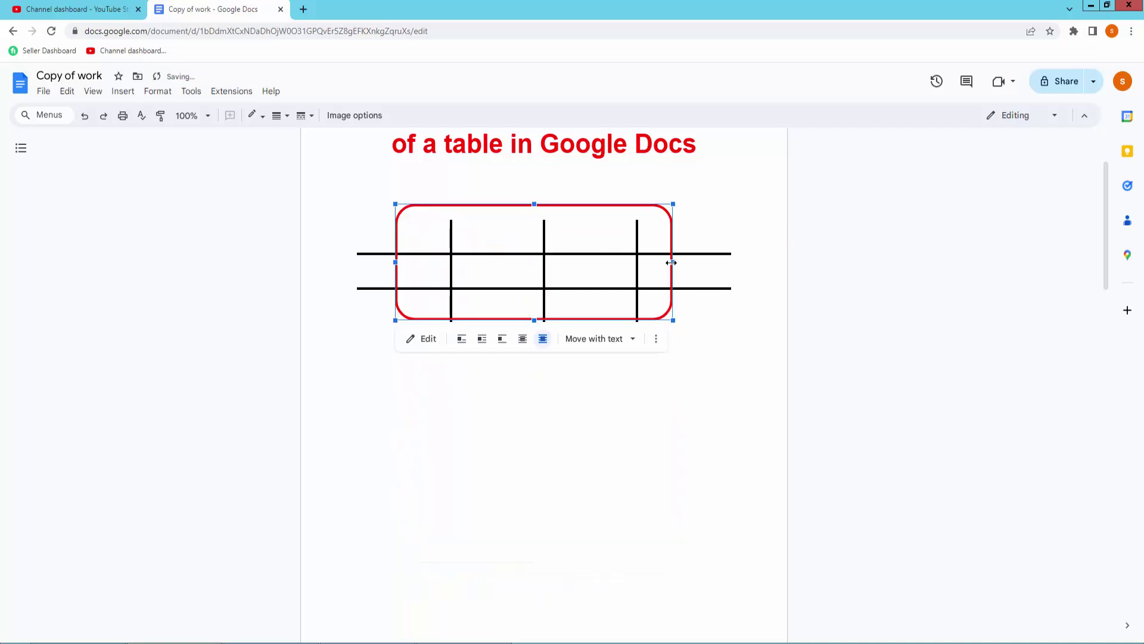
# Stretch the rectangle's right and left sides out to the table's edges.
pyautogui.moveTo(672, 262); pyautogui.dragTo(730, 263)
pyautogui.scroll(2, 729, 288)
pyautogui.scroll(-1, 729, 288)
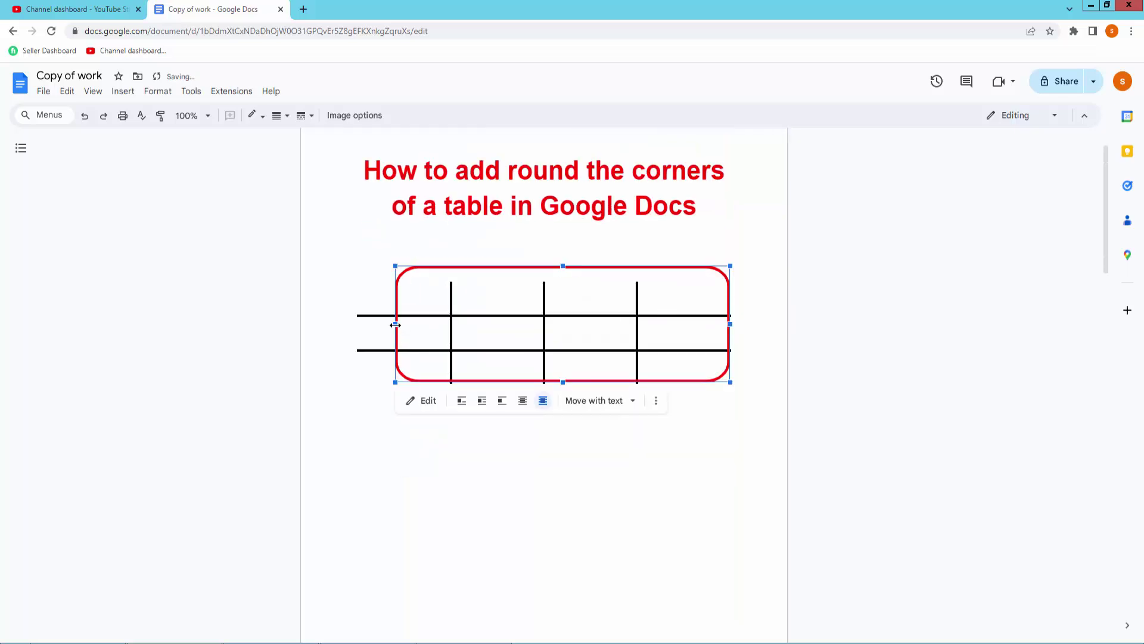
pyautogui.moveTo(396, 323); pyautogui.dragTo(358, 324)
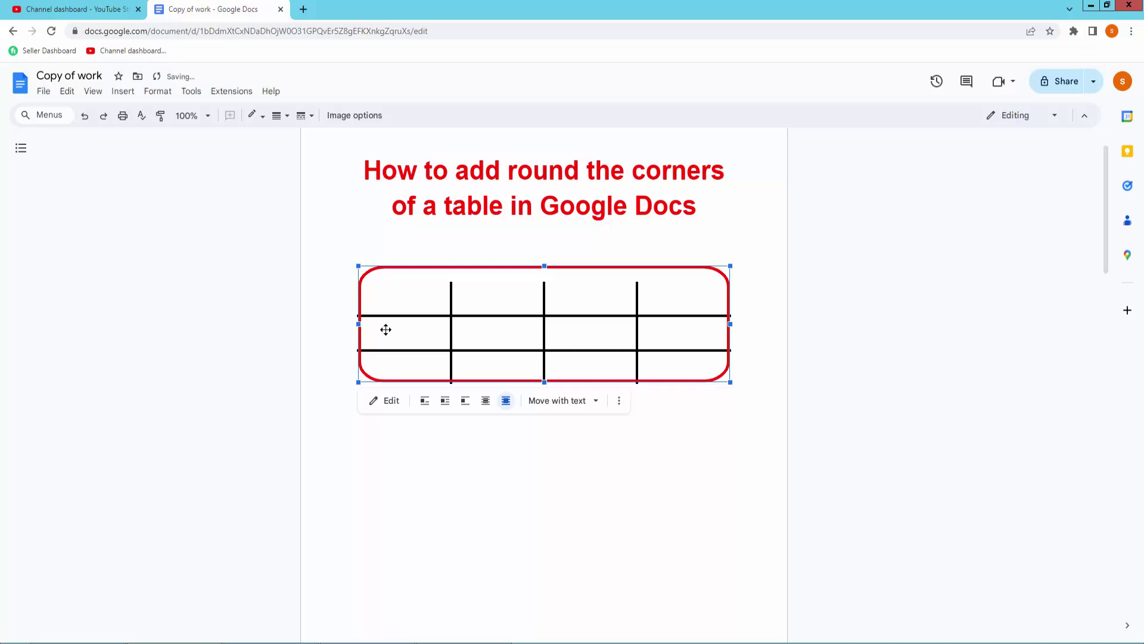
pyautogui.moveTo(358, 324); pyautogui.dragTo(352, 324)
# Zoom the browser in twice and extend the rectangle's bottom to the table's last row.
pyautogui.hotkey('ctrl', '+')
pyautogui.hotkey('ctrl', '+')
pyautogui.hotkey('ctrl', '+')
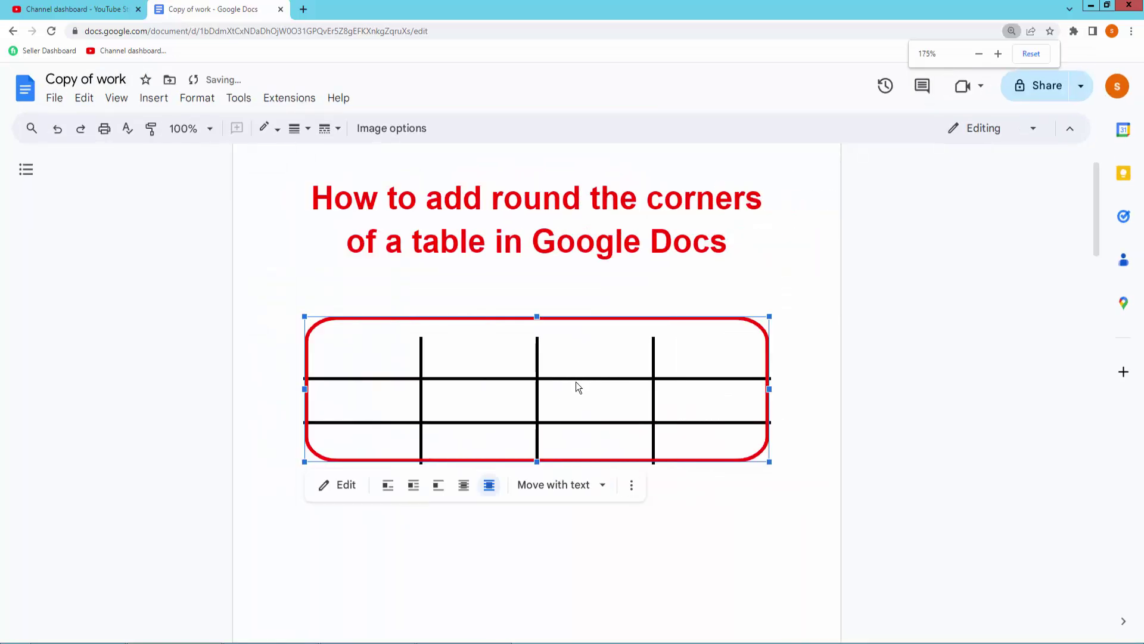
pyautogui.hotkey('ctrl', '+')
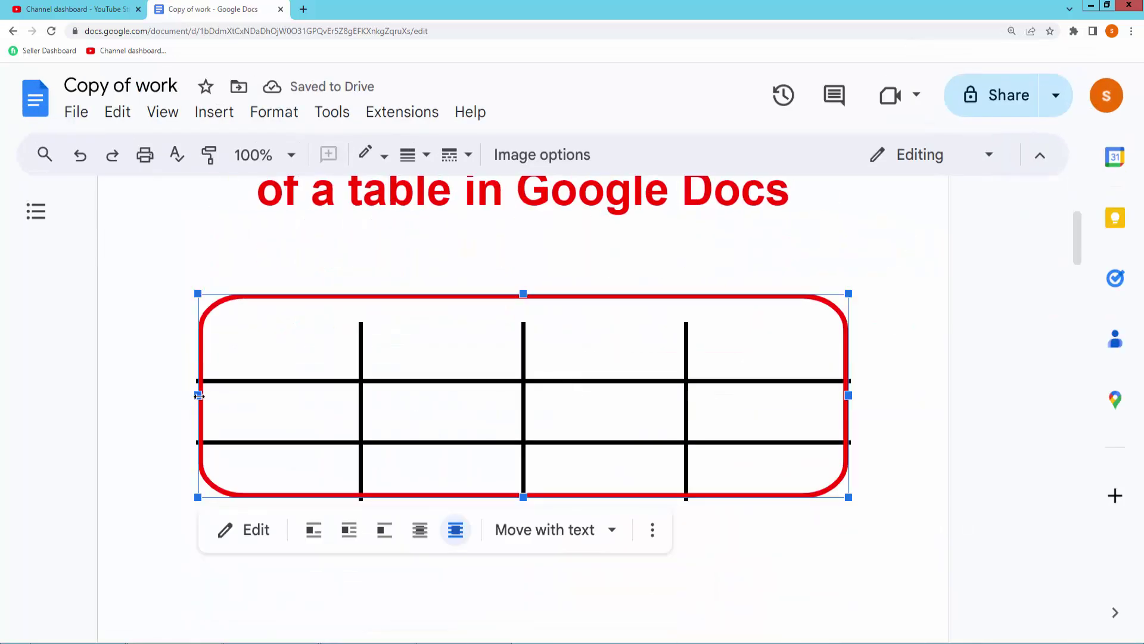
pyautogui.moveTo(198, 395); pyautogui.dragTo(195, 395)
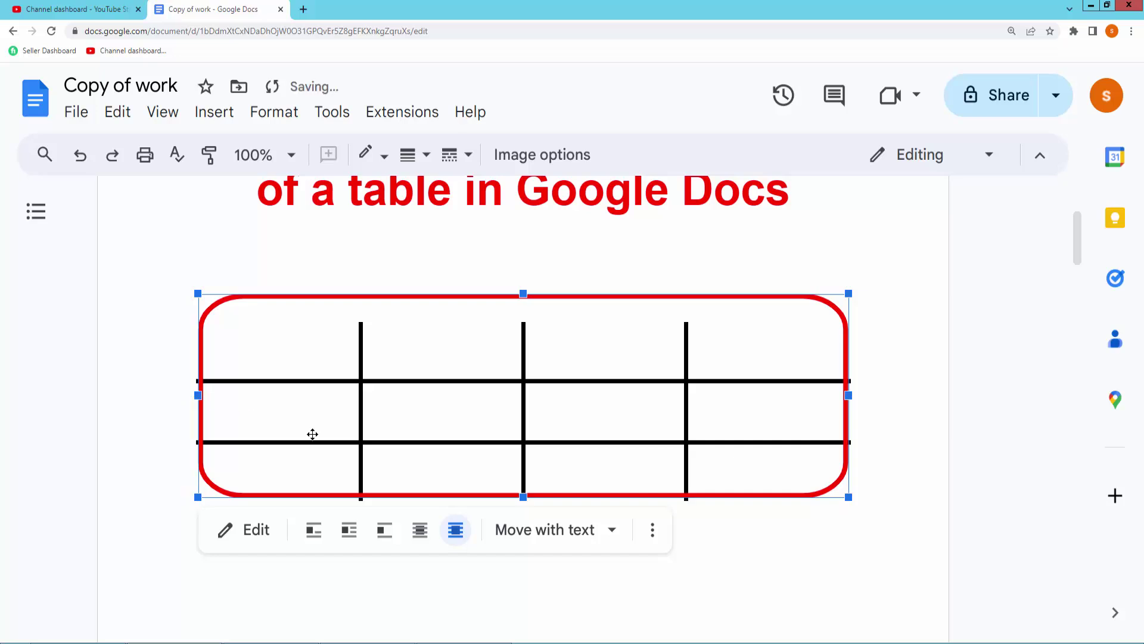
pyautogui.moveTo(523, 497); pyautogui.dragTo(522, 503)
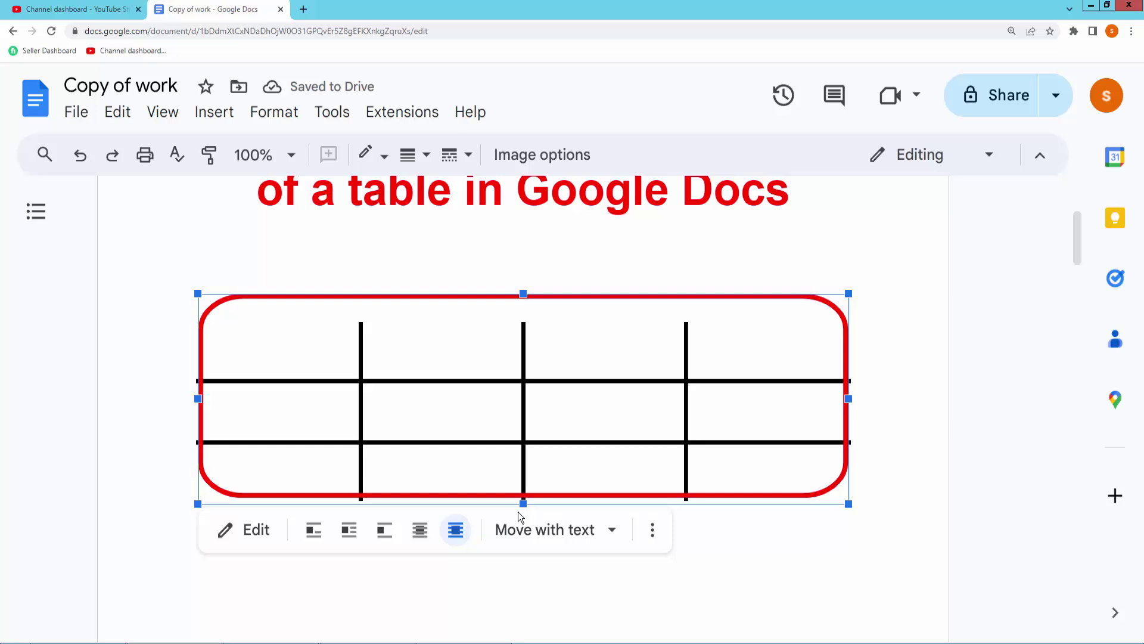
pyautogui.moveTo(522, 503); pyautogui.dragTo(523, 511)
pyautogui.scroll(-1, 536, 471)
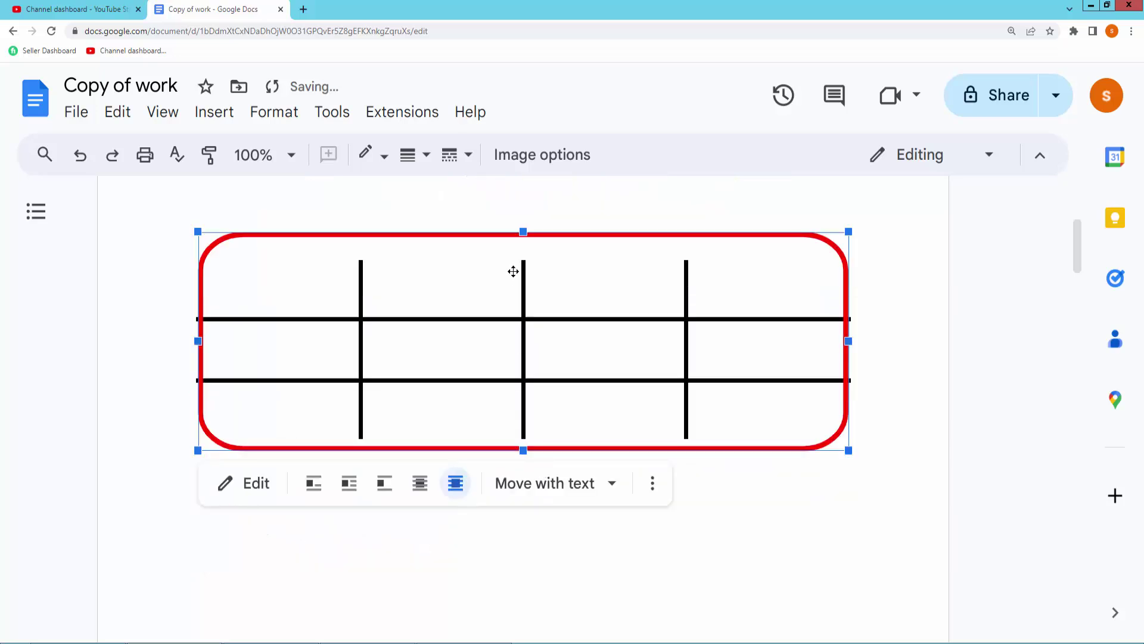
# Align the rectangle's top, left and right edges with the table and raise its bottom slightly.
pyautogui.moveTo(523, 232); pyautogui.dragTo(523, 261)
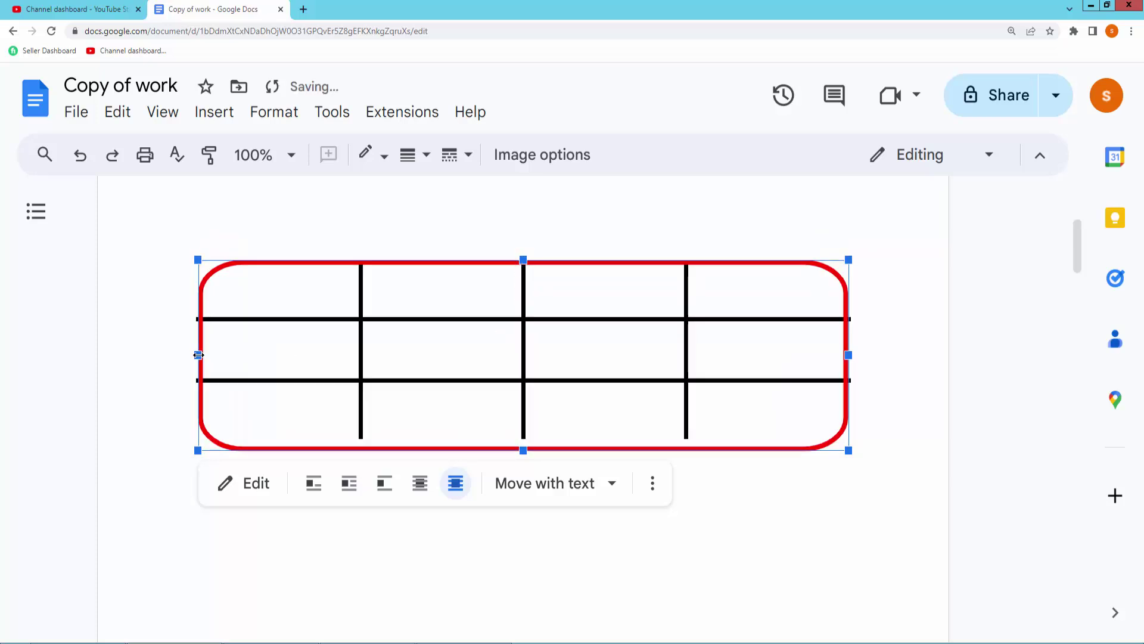
pyautogui.moveTo(199, 355); pyautogui.dragTo(193, 356)
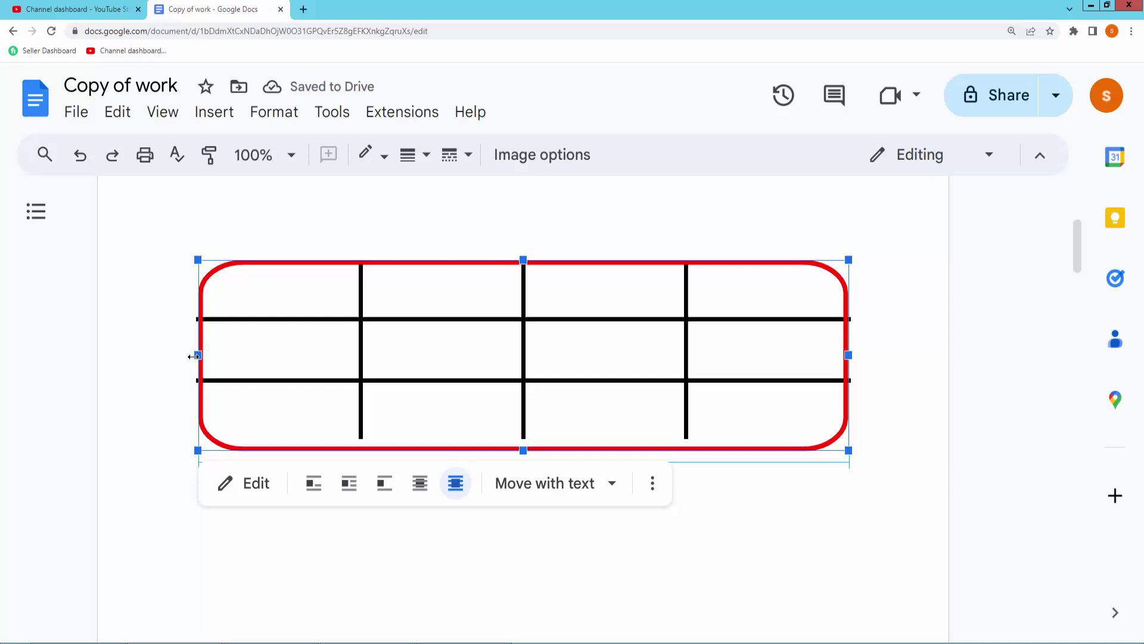
pyautogui.moveTo(194, 356); pyautogui.dragTo(192, 356)
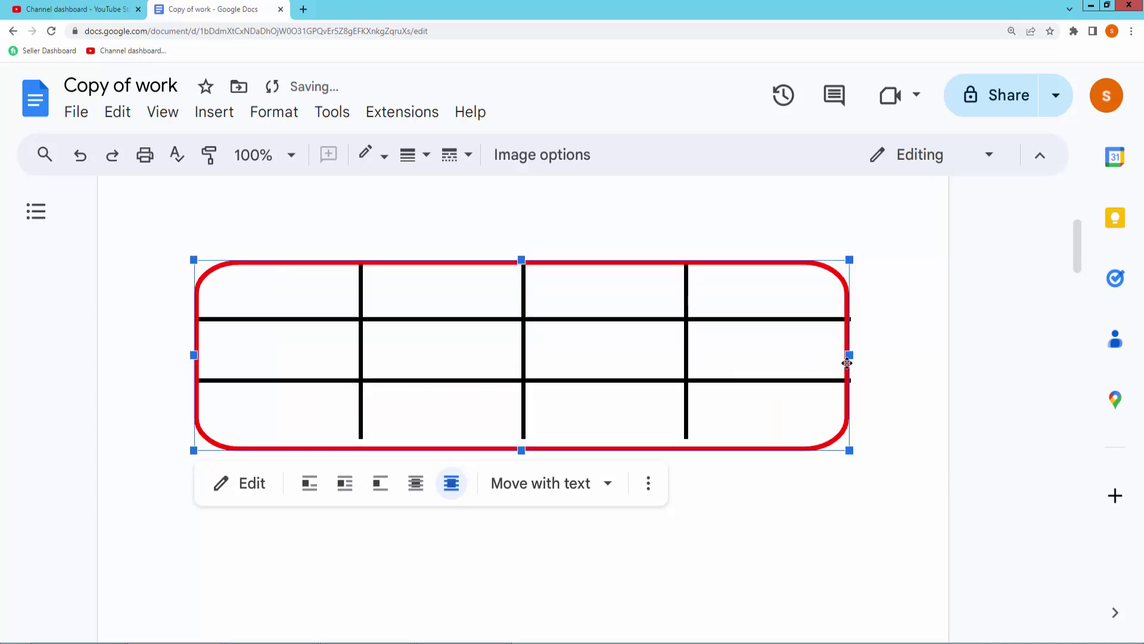
pyautogui.moveTo(847, 355); pyautogui.dragTo(851, 355)
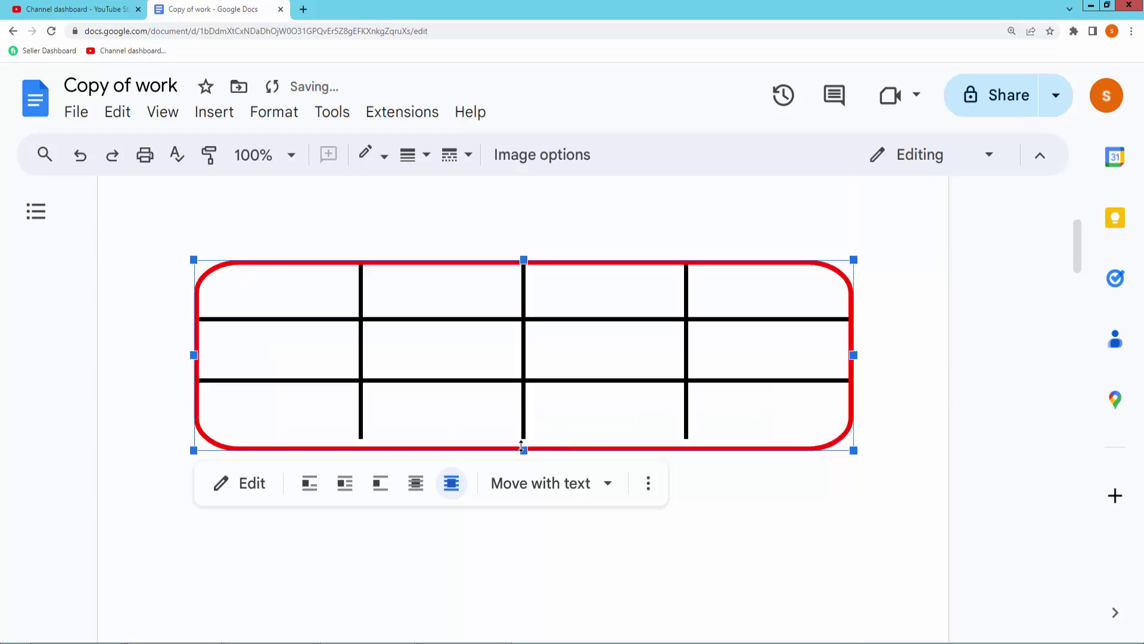
pyautogui.moveTo(523, 438); pyautogui.dragTo(524, 435)
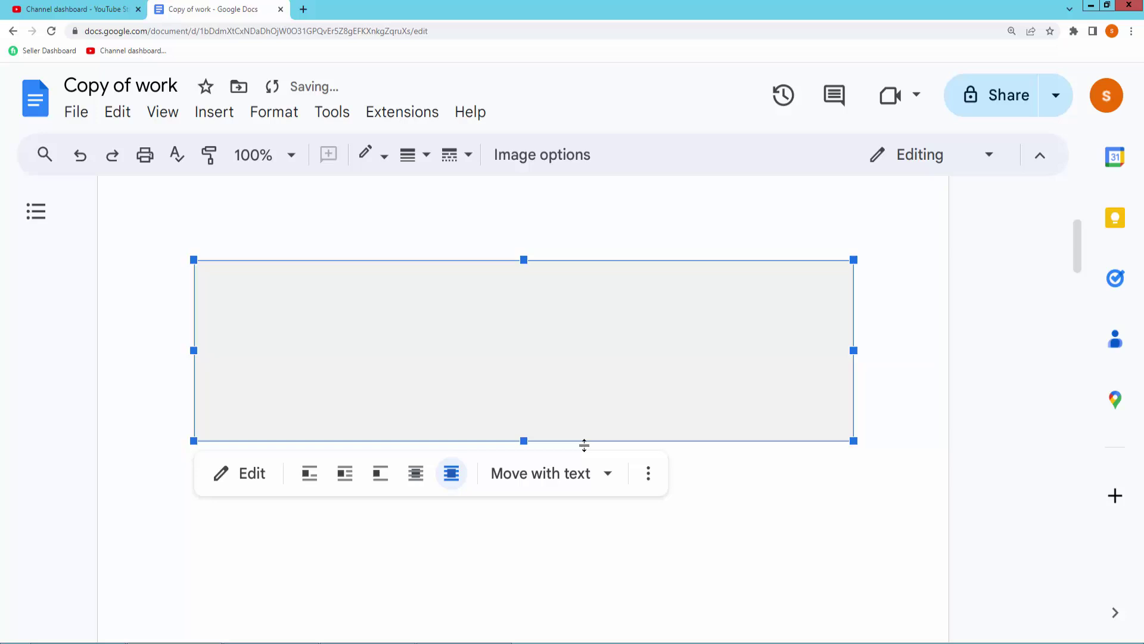
# Set the red rounded-rectangle drawing around the table to Fix position on page.
pyautogui.click(759, 485)
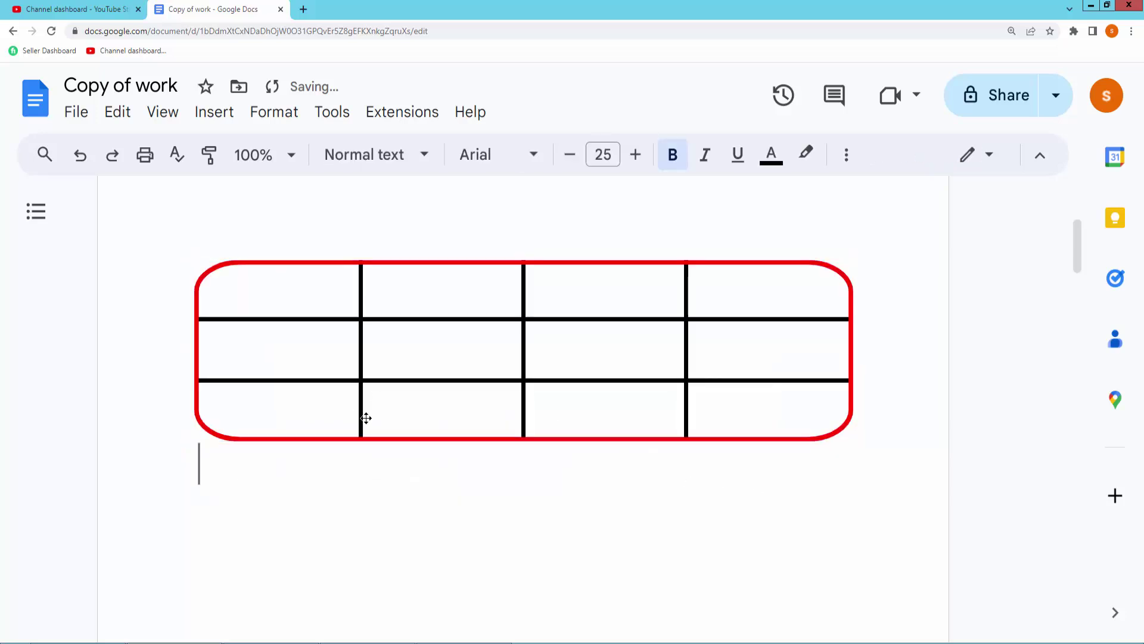
pyautogui.click(229, 434)
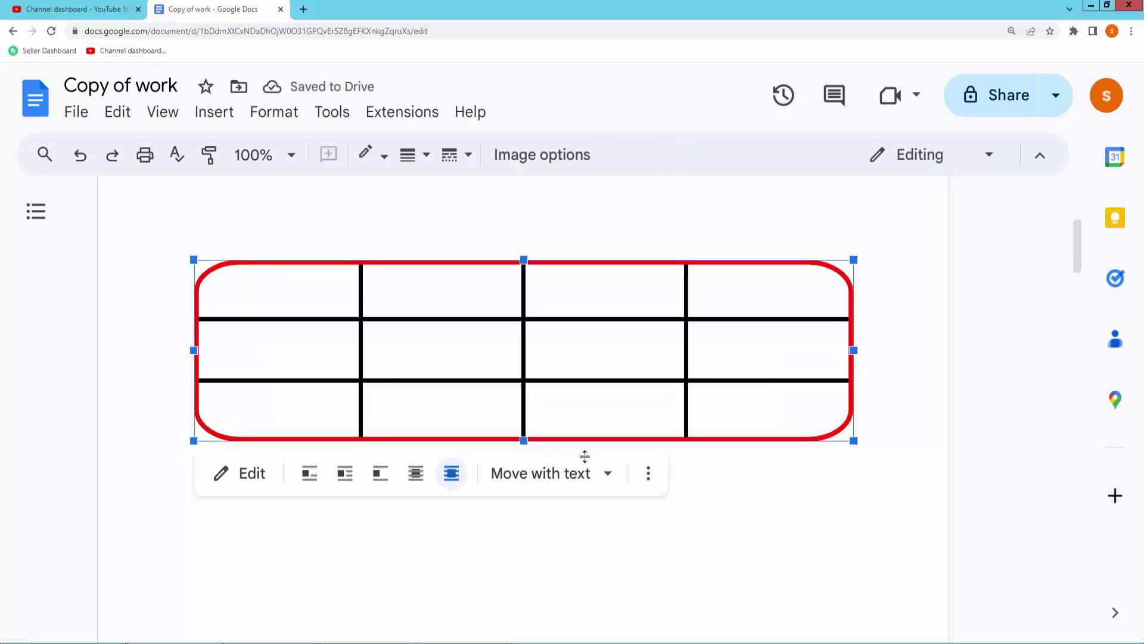
pyautogui.click(607, 477)
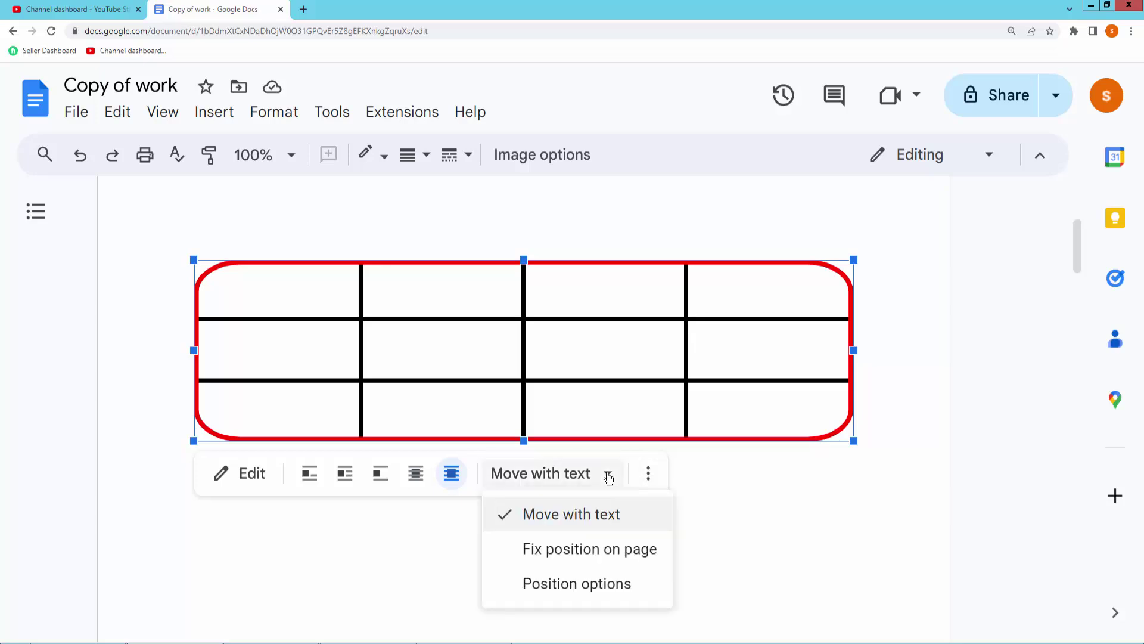
pyautogui.click(572, 556)
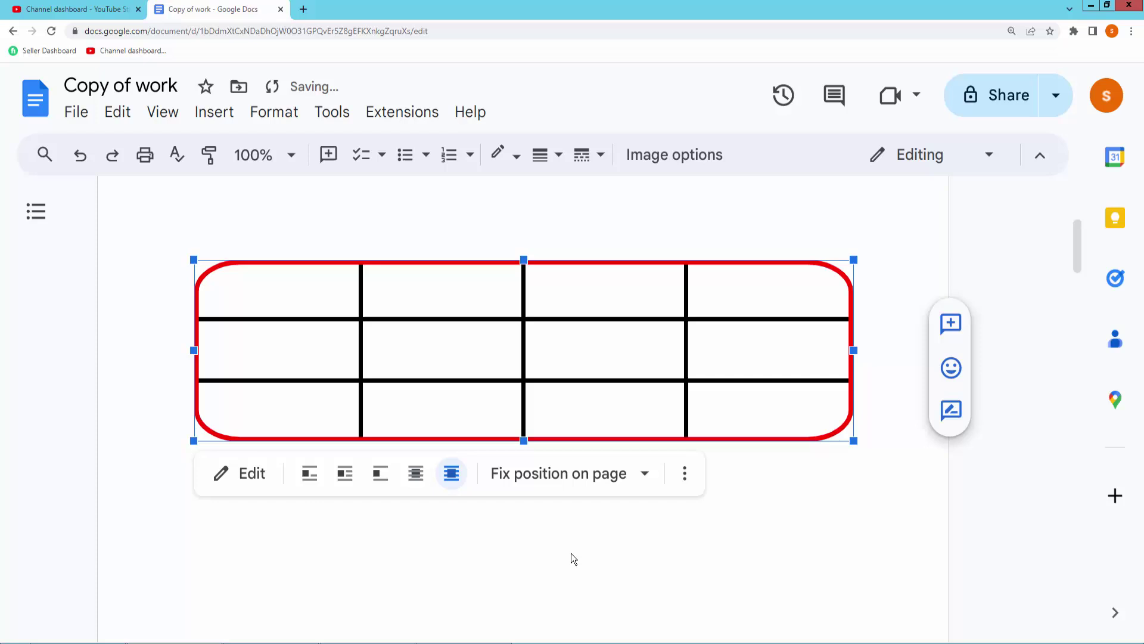
pyautogui.click(838, 521)
# Zoom out to normal size and scroll up to the red heading above the framed table.
pyautogui.hotkey('ctrl', '-')
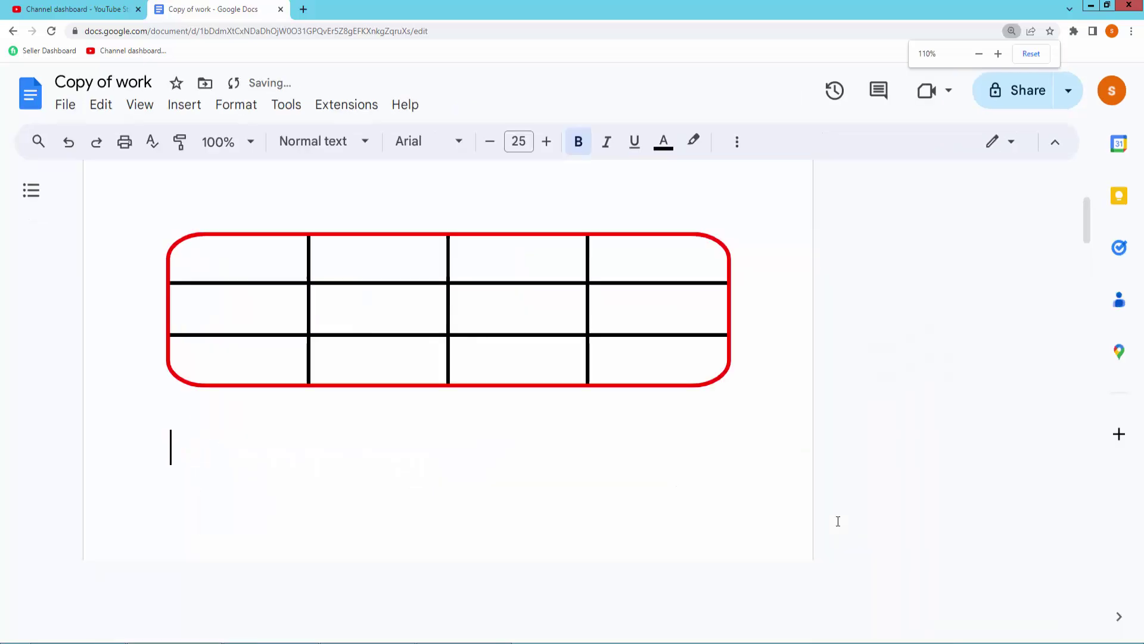
pyautogui.hotkey('ctrl', '-')
pyautogui.hotkey('ctrl', '-')
pyautogui.hotkey('ctrl', '-')
pyautogui.hotkey('ctrl', '-')
pyautogui.scroll(3, 839, 516)
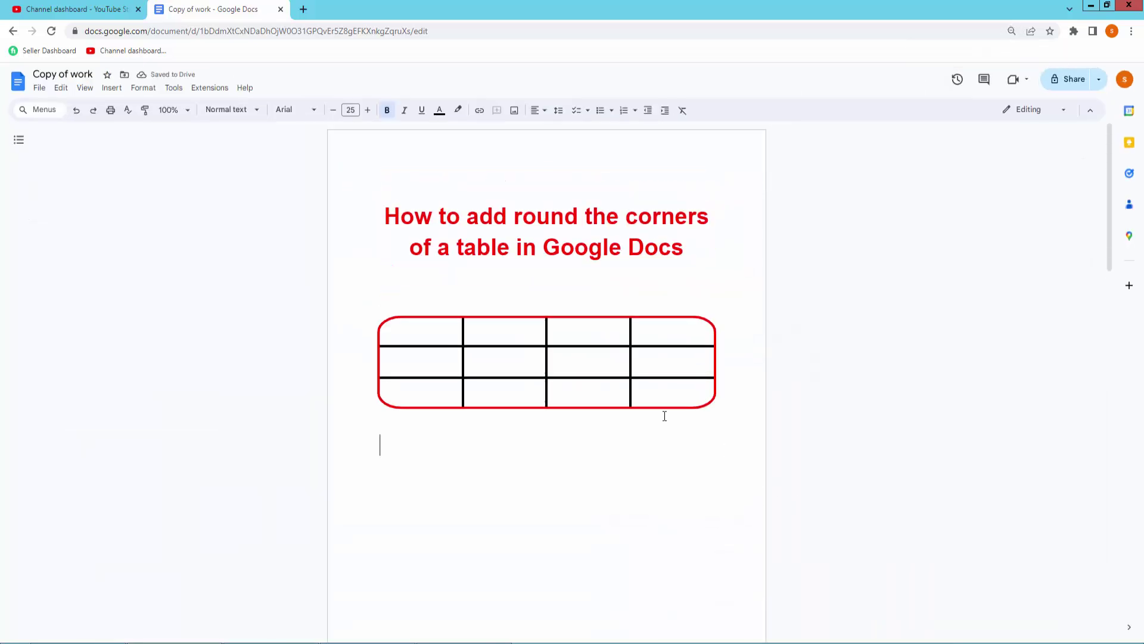